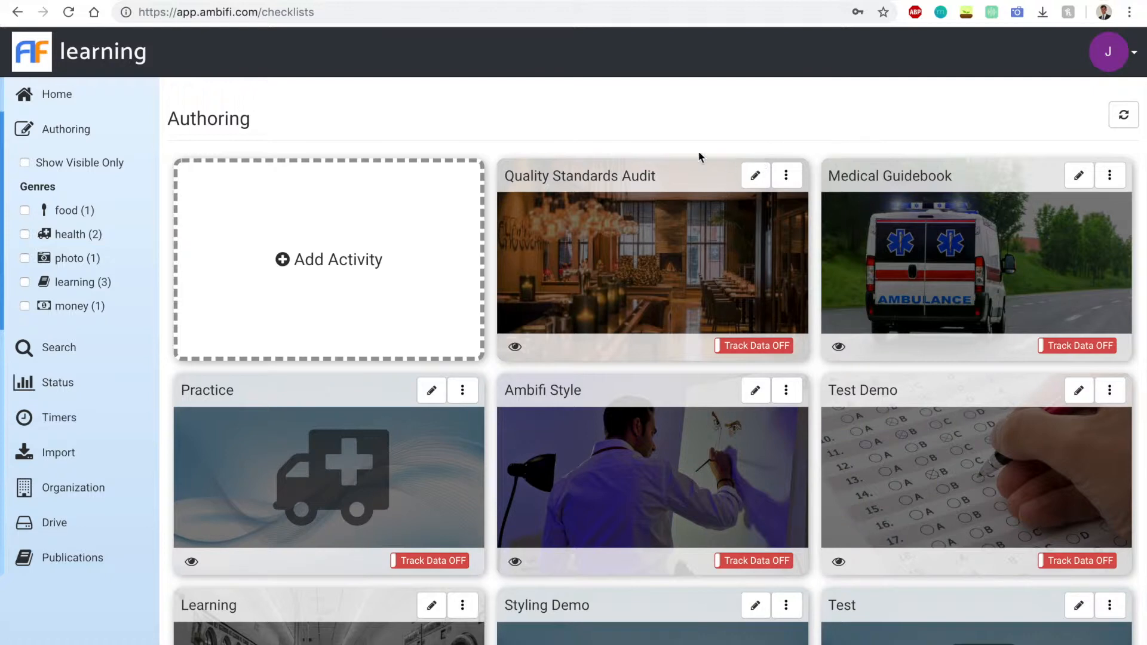
# Open the Quality Standards Audit activity for editing and expand its Styling section.
pyautogui.click(760, 177)
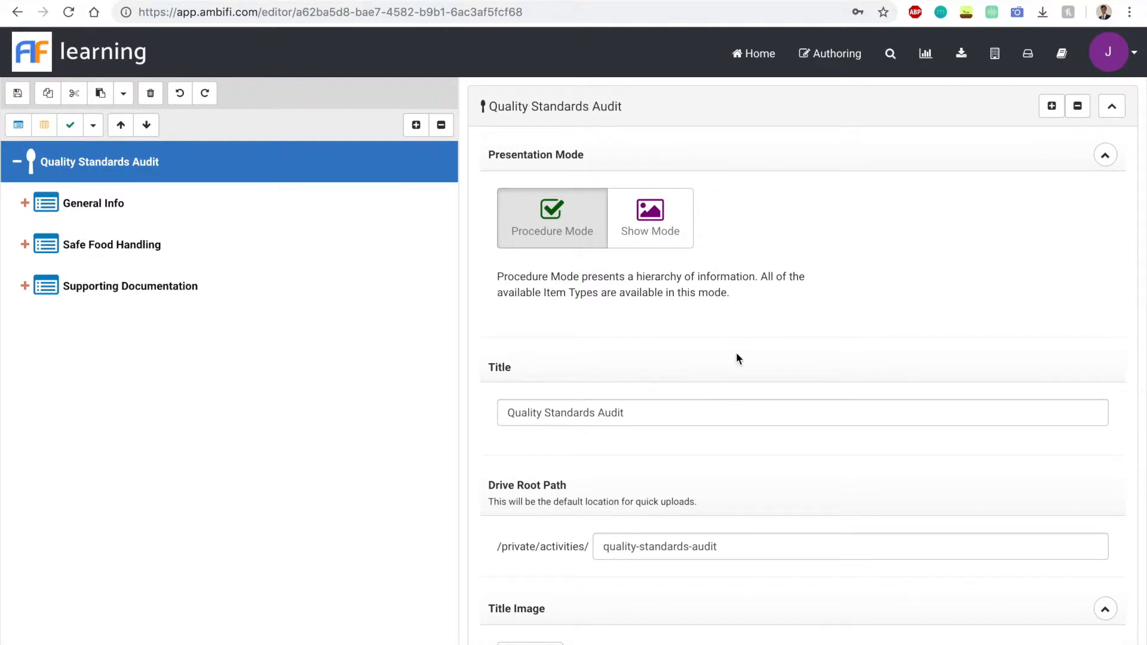
pyautogui.scroll(-12, 737, 333)
pyautogui.scroll(-5, 747, 423)
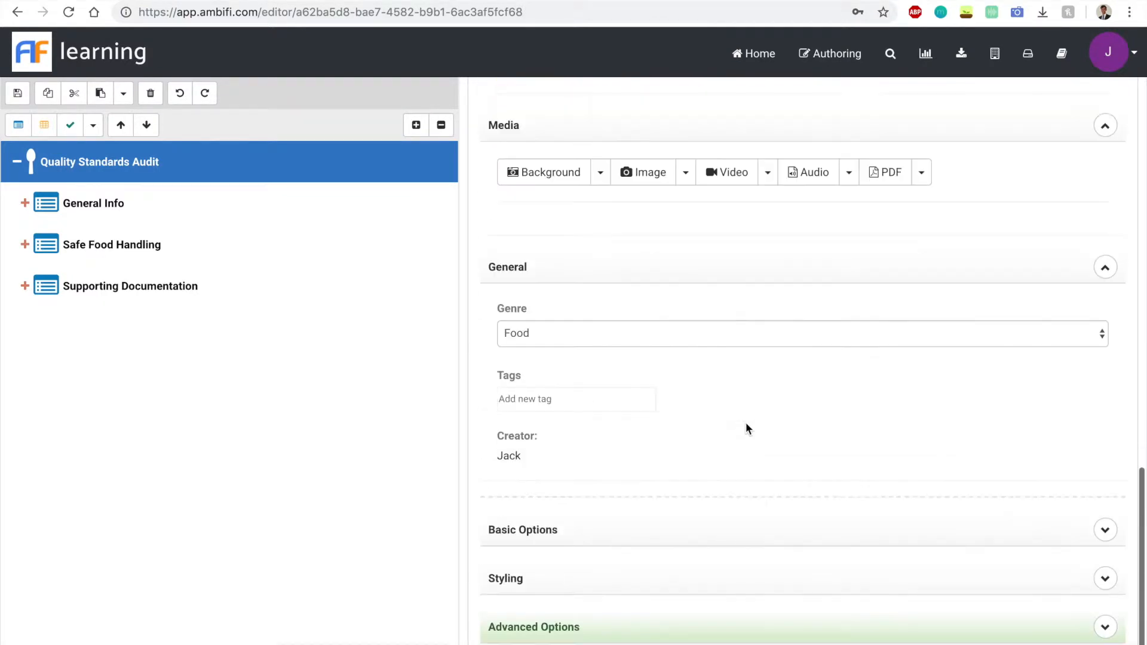
pyautogui.click(1104, 578)
pyautogui.scroll(-3, 748, 385)
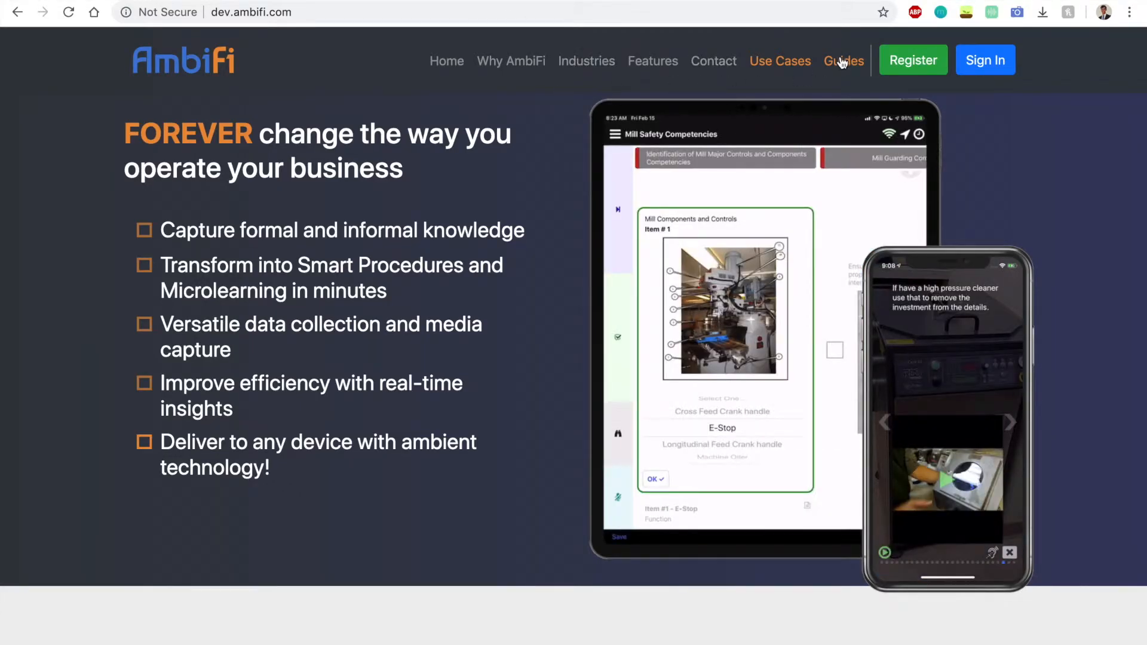
# Open the Styling Guide on the AmbiFi website and copy the Ambifi Style Template.
pyautogui.click(842, 61)
pyautogui.click(99, 279)
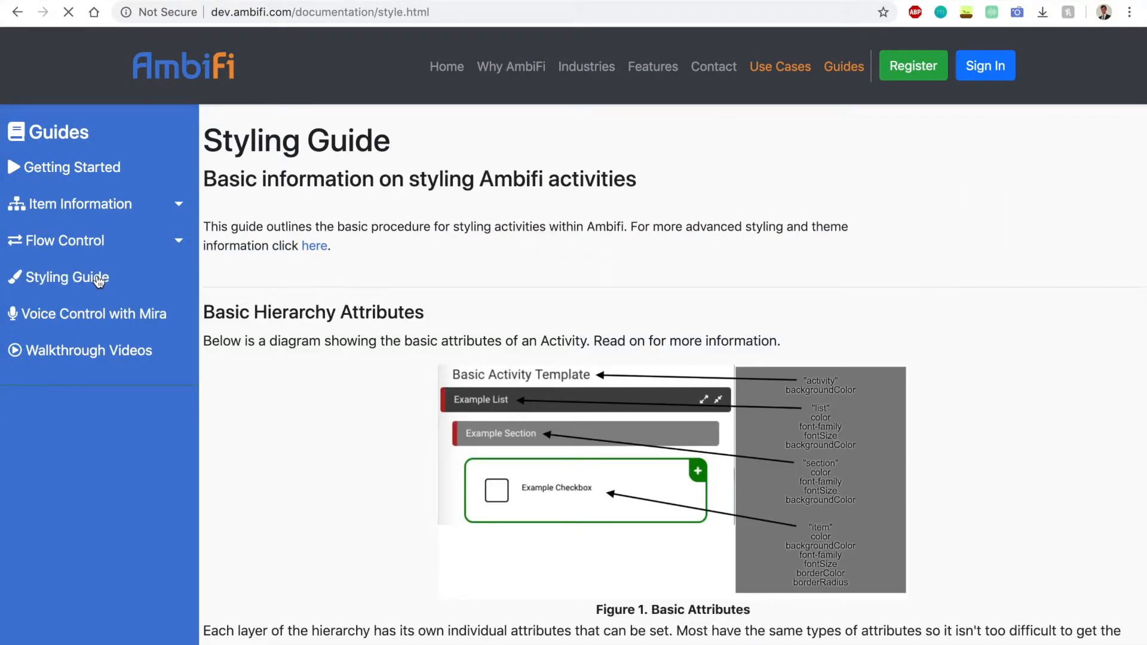
pyautogui.scroll(-12, 636, 403)
pyautogui.scroll(-10, 609, 530)
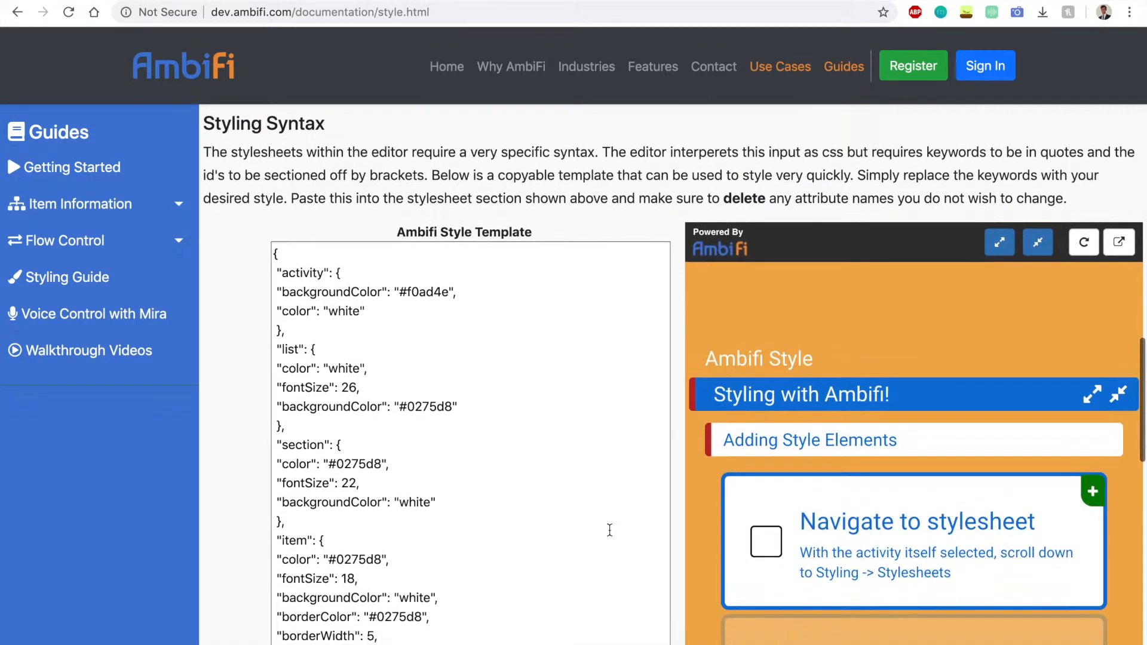
pyautogui.scroll(-4, 609, 530)
pyautogui.scroll(5, 610, 529)
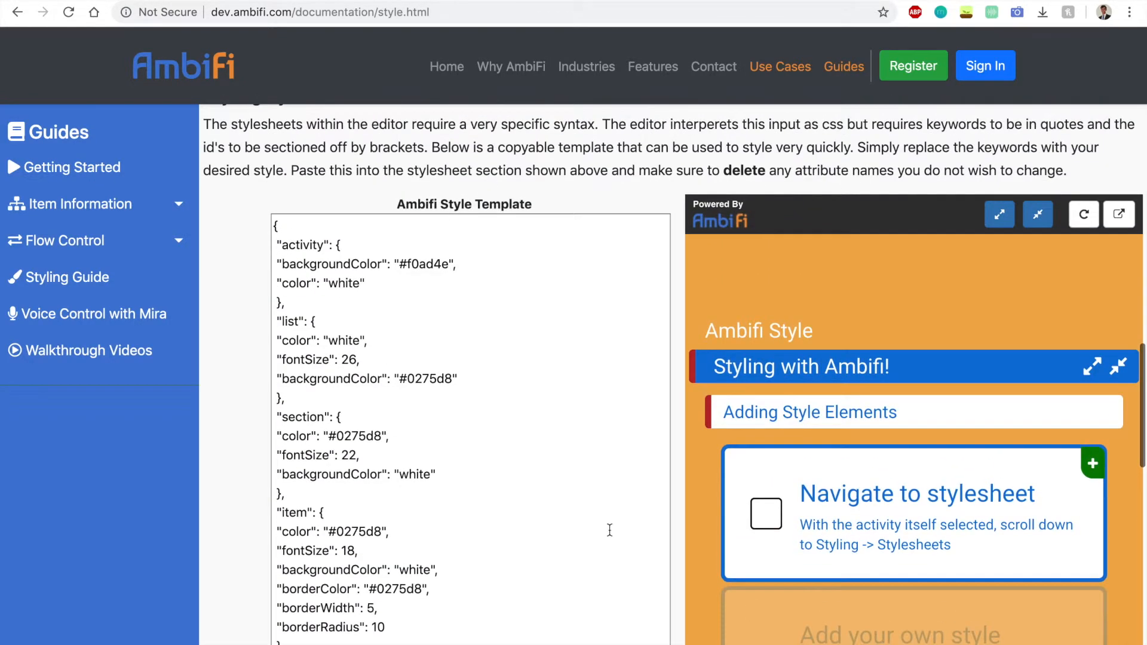
pyautogui.scroll(-3, 609, 530)
pyautogui.click(609, 530)
pyautogui.scroll(-1, 609, 530)
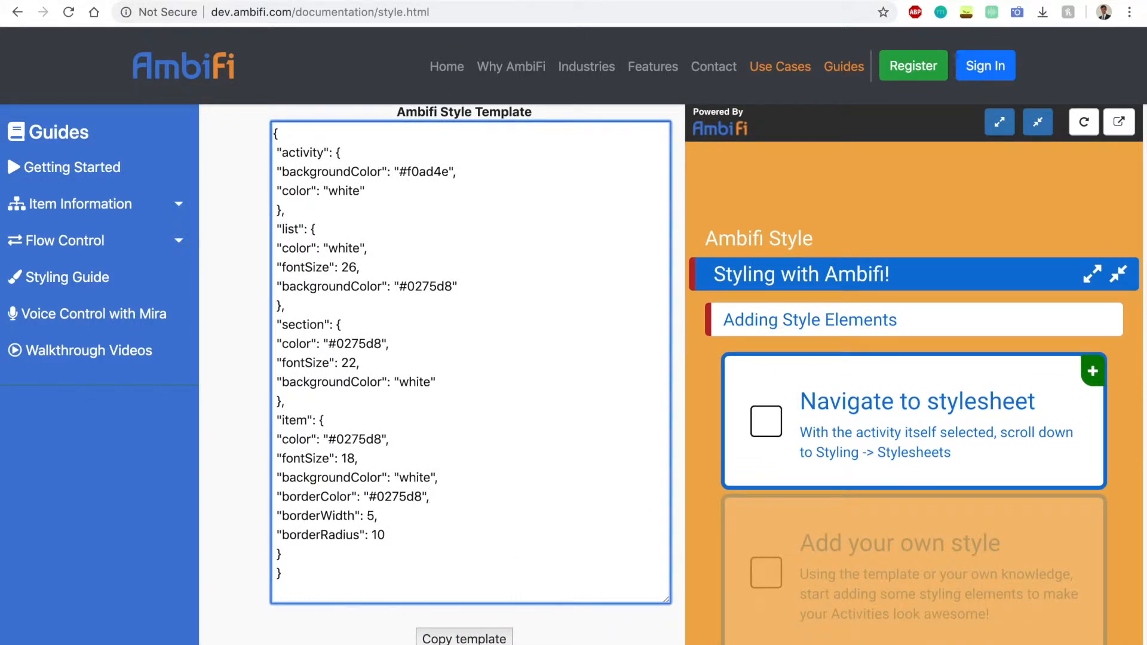
pyautogui.click(486, 639)
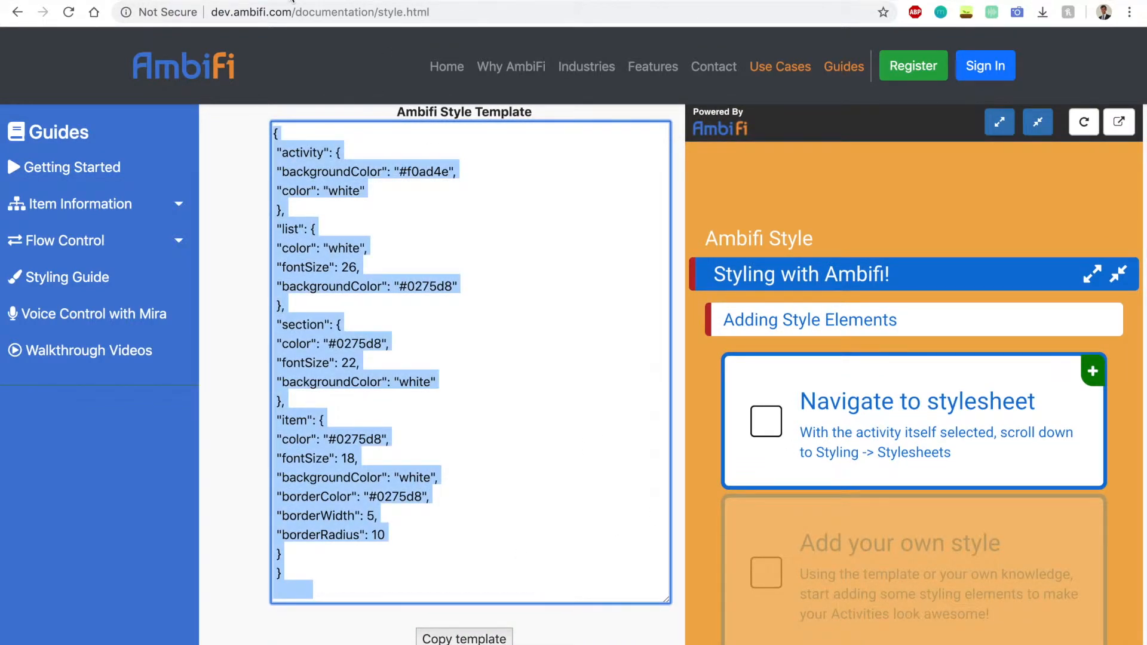
# Return to the activity editor and paste the copied template into the Quality Standards Audit stylesheet.
pyautogui.click(293, 2)
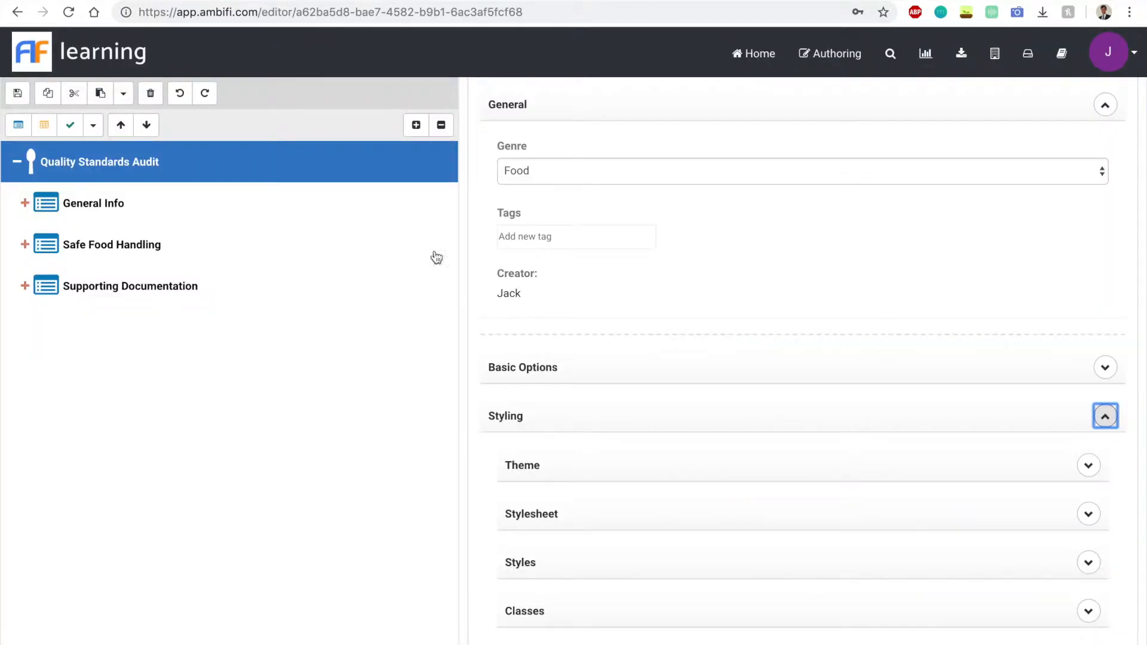
pyautogui.click(1088, 514)
pyautogui.scroll(-3, 867, 496)
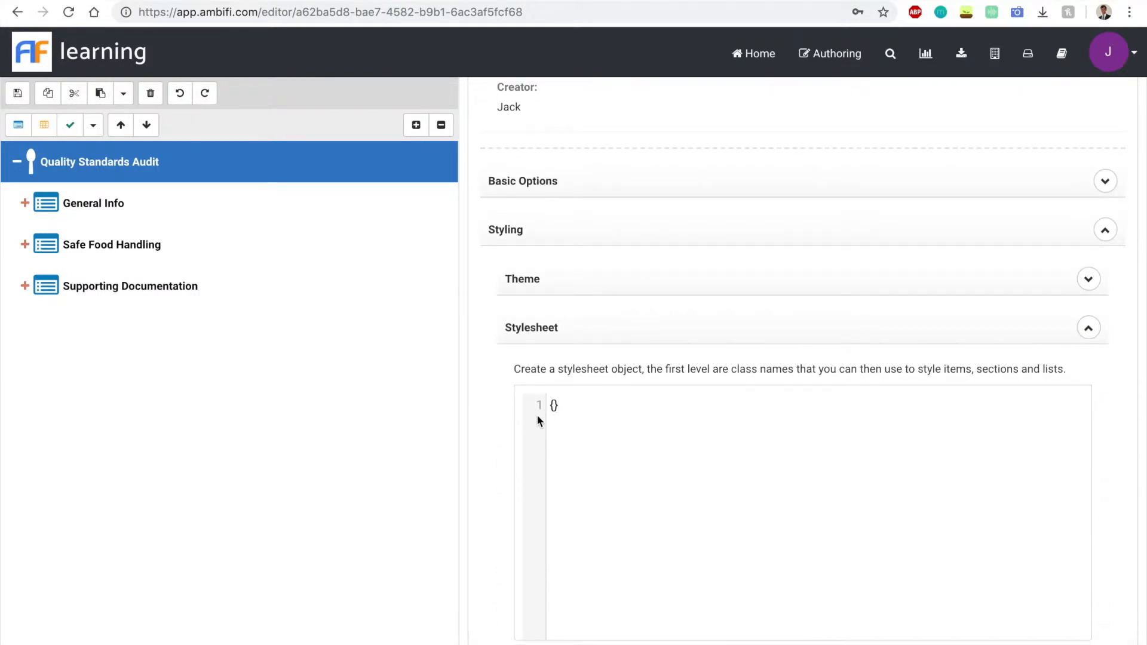
pyautogui.hotkey('ctrl', 'v')
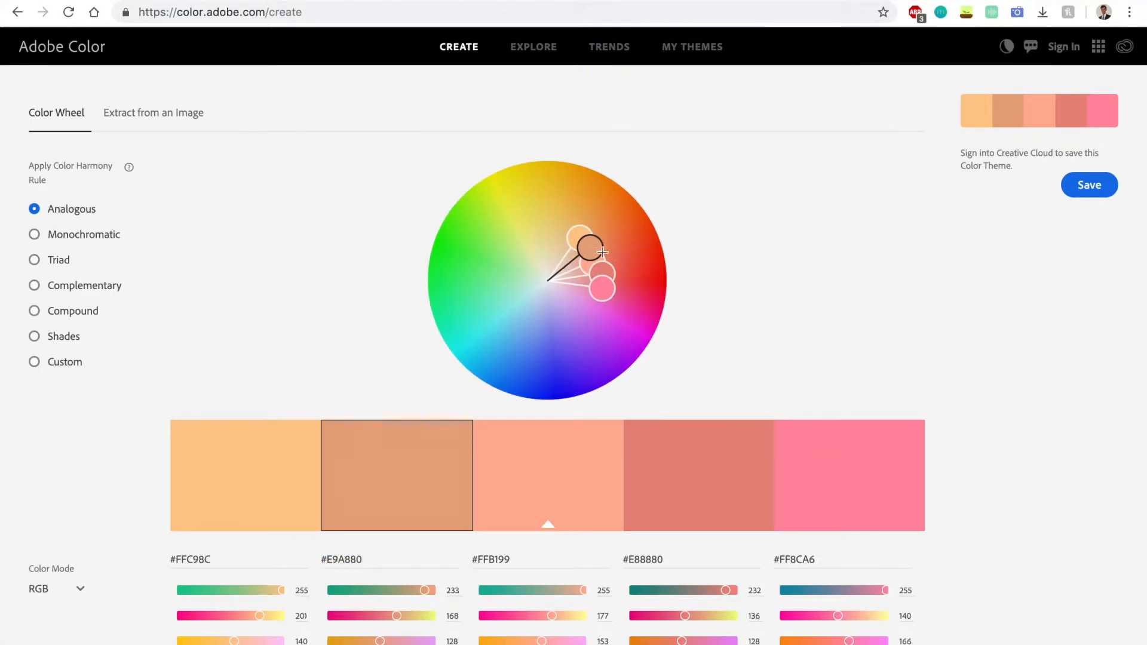
# Create a Compound palette in Adobe Color, and use its #9E9C6B as the activity's backgroundColor in the stylesheet.
pyautogui.moveTo(590, 247); pyautogui.dragTo(633, 250)
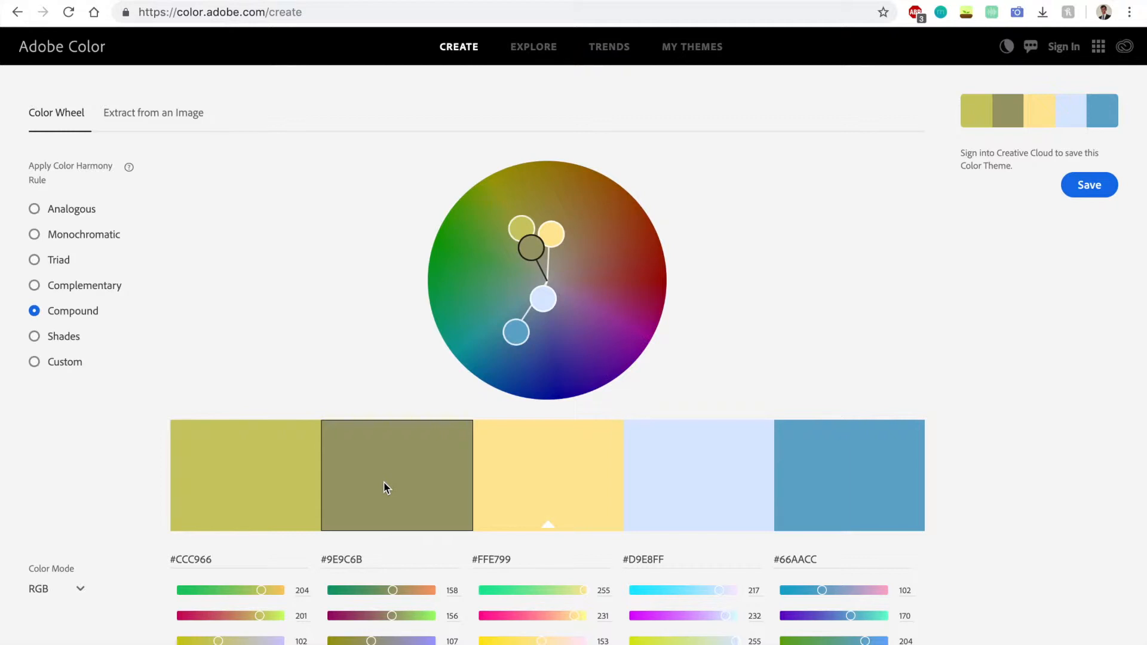
pyautogui.moveTo(365, 559); pyautogui.dragTo(315, 559)
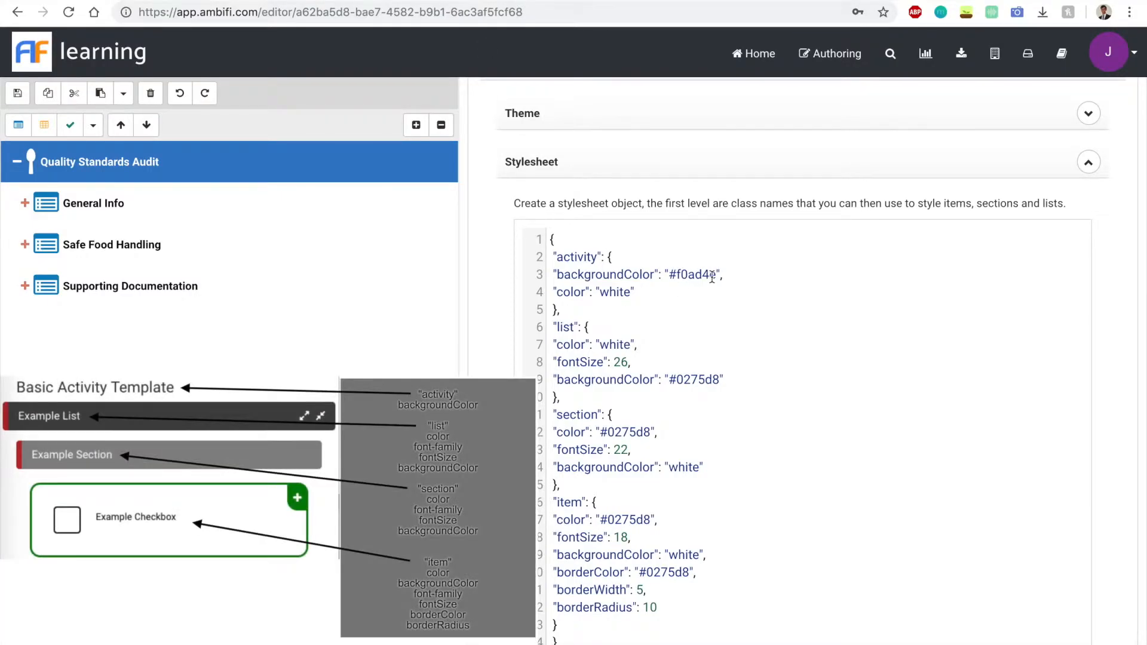
pyautogui.moveTo(715, 274); pyautogui.dragTo(671, 274)
pyautogui.hotkey('ctrl', 'v')
# Set the activity's color to "black" in the stylesheet.
pyautogui.moveTo(632, 293); pyautogui.dragTo(600, 295)
pyautogui.write('black')
pyautogui.click(706, 294)
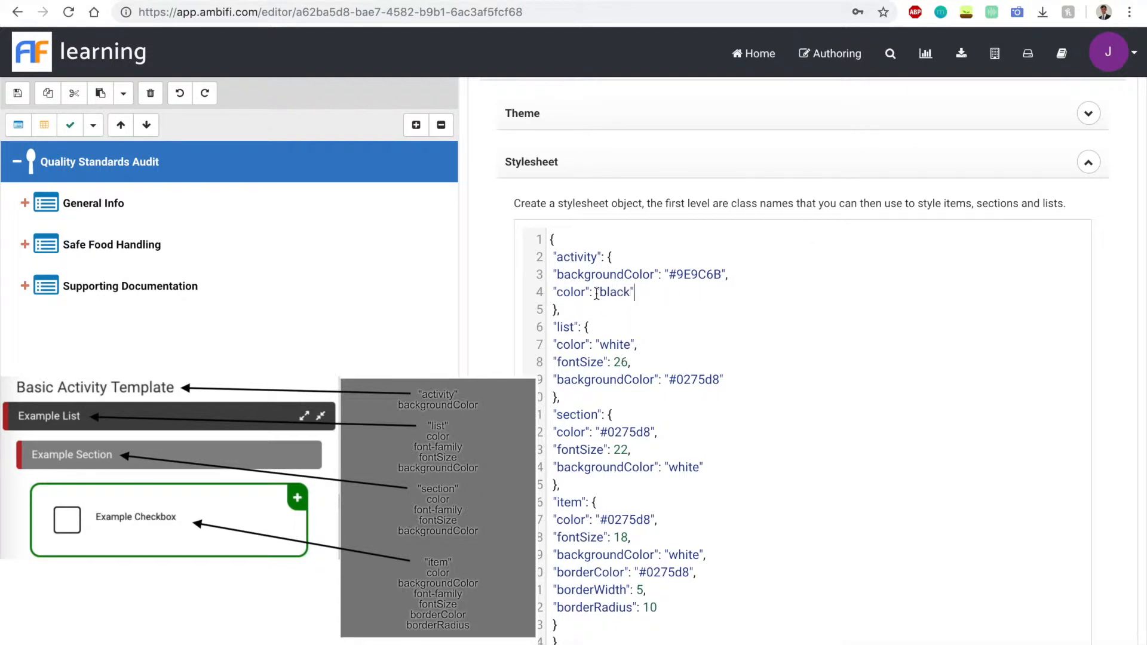
# Set the list's color to #9E9C6B and its backgroundColor to "white" in the stylesheet.
pyautogui.moveTo(630, 345); pyautogui.dragTo(602, 346)
pyautogui.write('black')
pyautogui.press('BackSpace')
pyautogui.press('BackSpace')
pyautogui.press('BackSpace')
pyautogui.press('BackSpace')
pyautogui.press('BackSpace')
pyautogui.hotkey('ctrl', 'v')
pyautogui.moveTo(725, 380); pyautogui.dragTo(670, 382)
pyautogui.write('white')
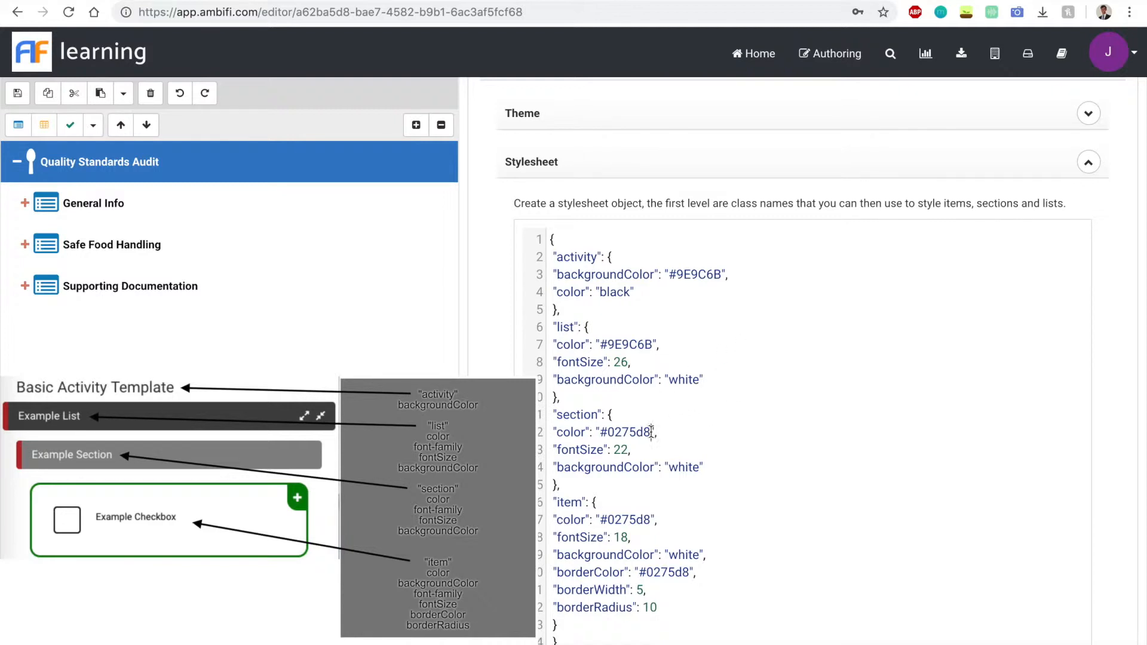
# Set the section's color to #9E9C6B and its backgroundColor to "white" in the stylesheet.
pyautogui.moveTo(655, 431); pyautogui.dragTo(601, 432)
pyautogui.hotkey('ctrl', 'v')
pyautogui.moveTo(700, 467); pyautogui.dragTo(671, 467)
pyautogui.press('BackSpace')
pyautogui.write('white')
# Set the item's color to "black" and its borderColor to #9E9C6B in the stylesheet.
pyautogui.scroll(-1, 711, 540)
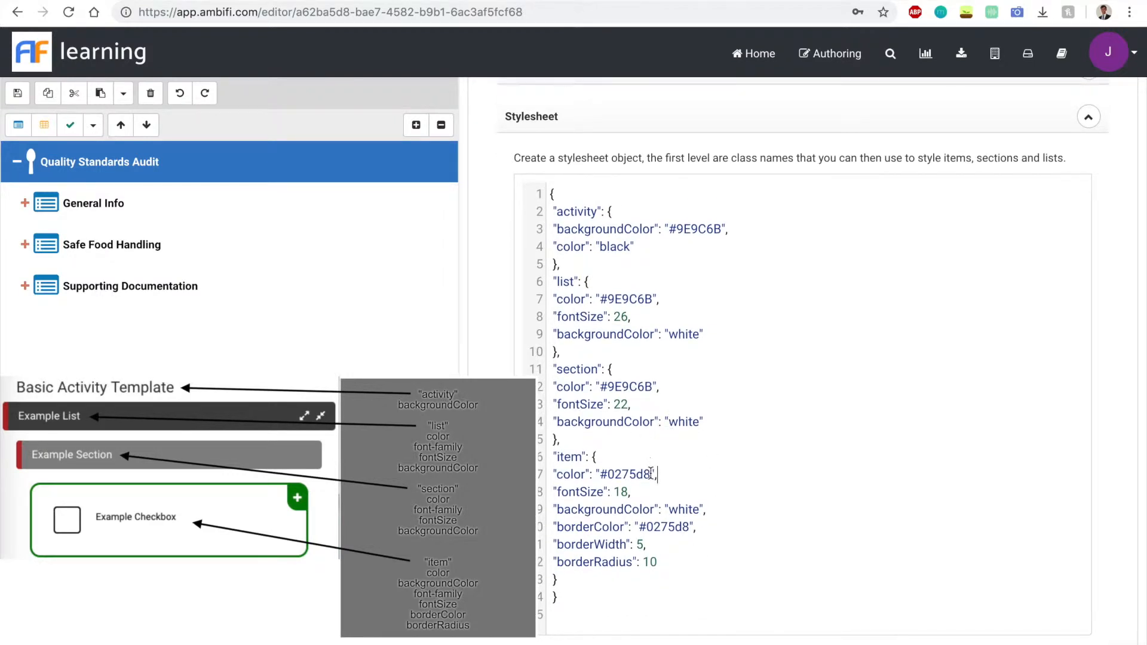
pyautogui.moveTo(650, 474); pyautogui.dragTo(602, 474)
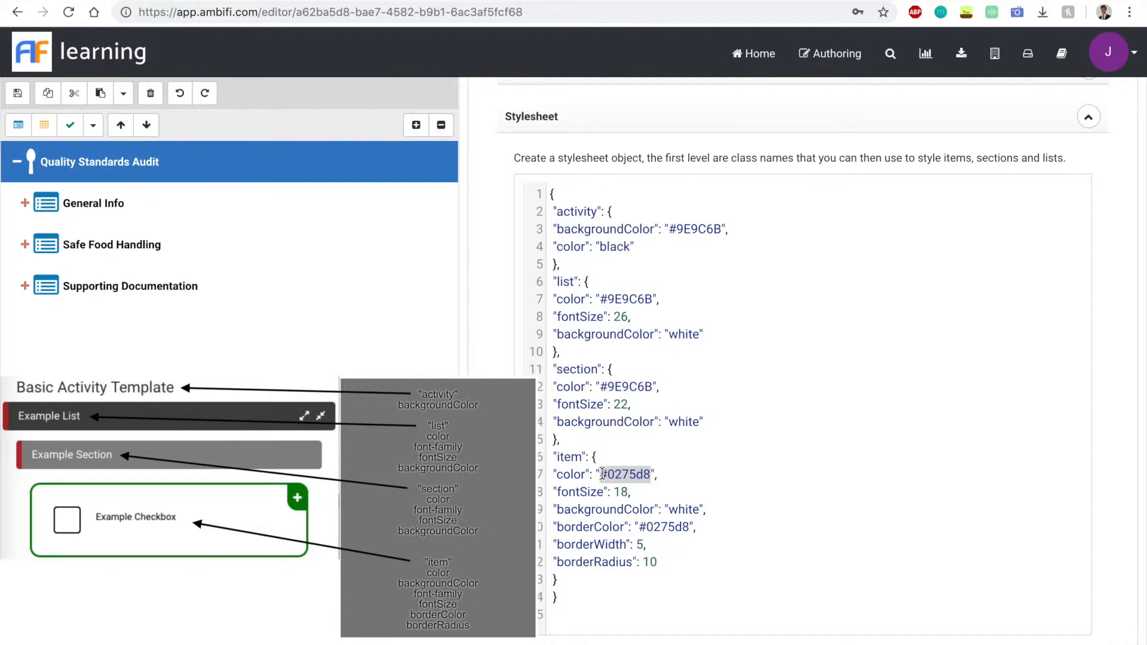
pyautogui.write('black')
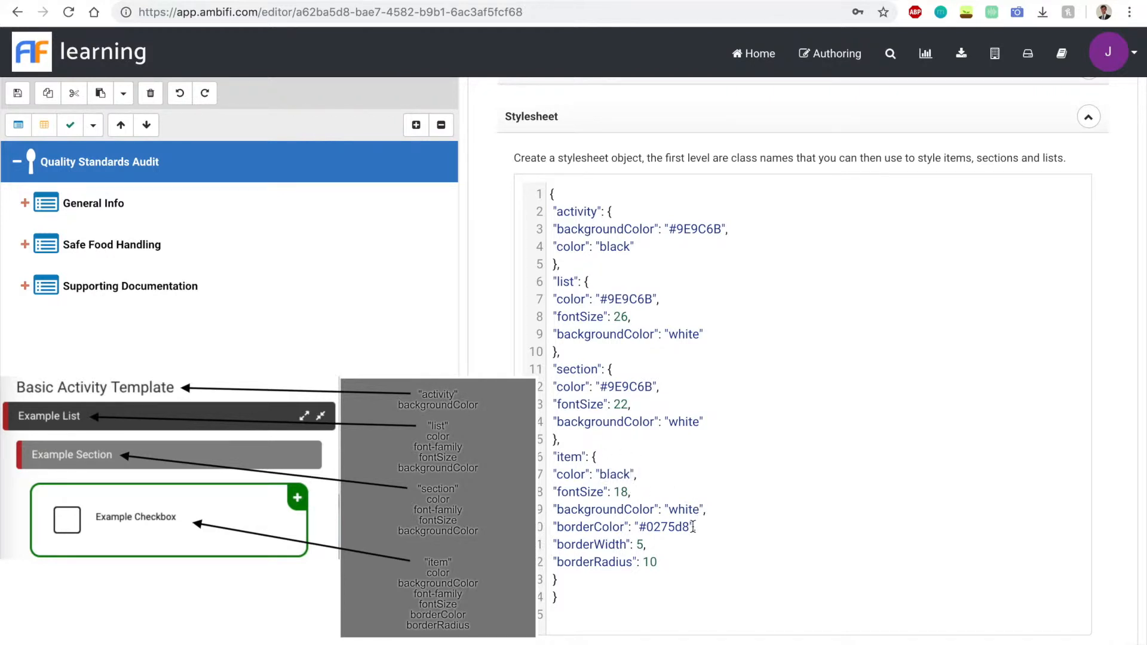
pyautogui.moveTo(691, 528); pyautogui.dragTo(638, 528)
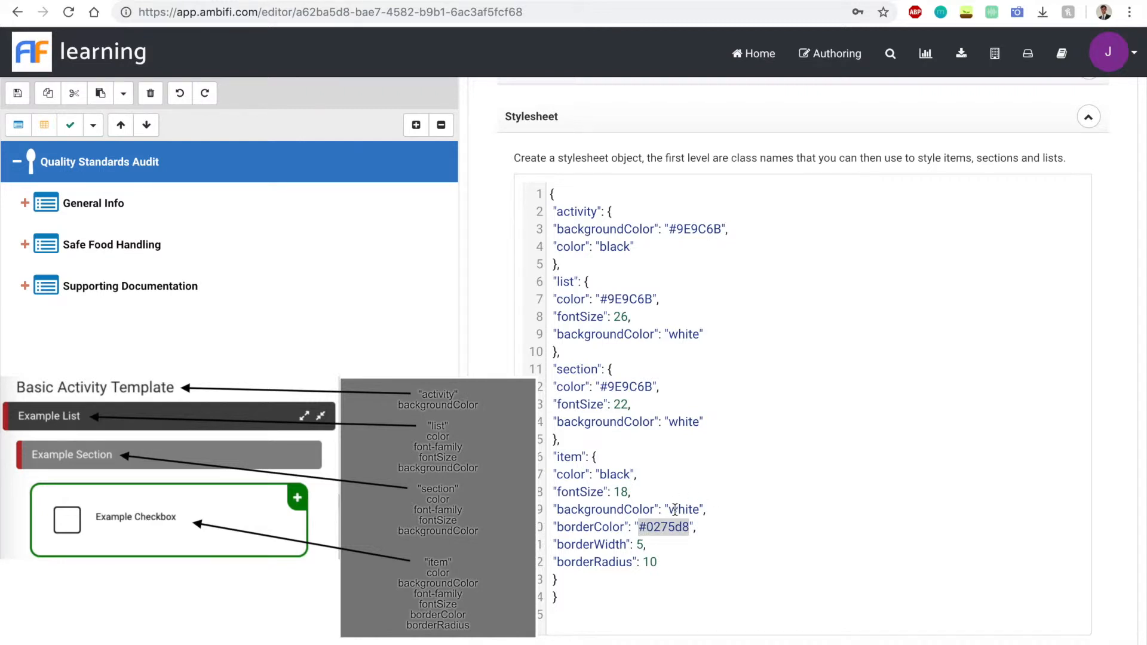
pyautogui.hotkey('ctrl', 'v')
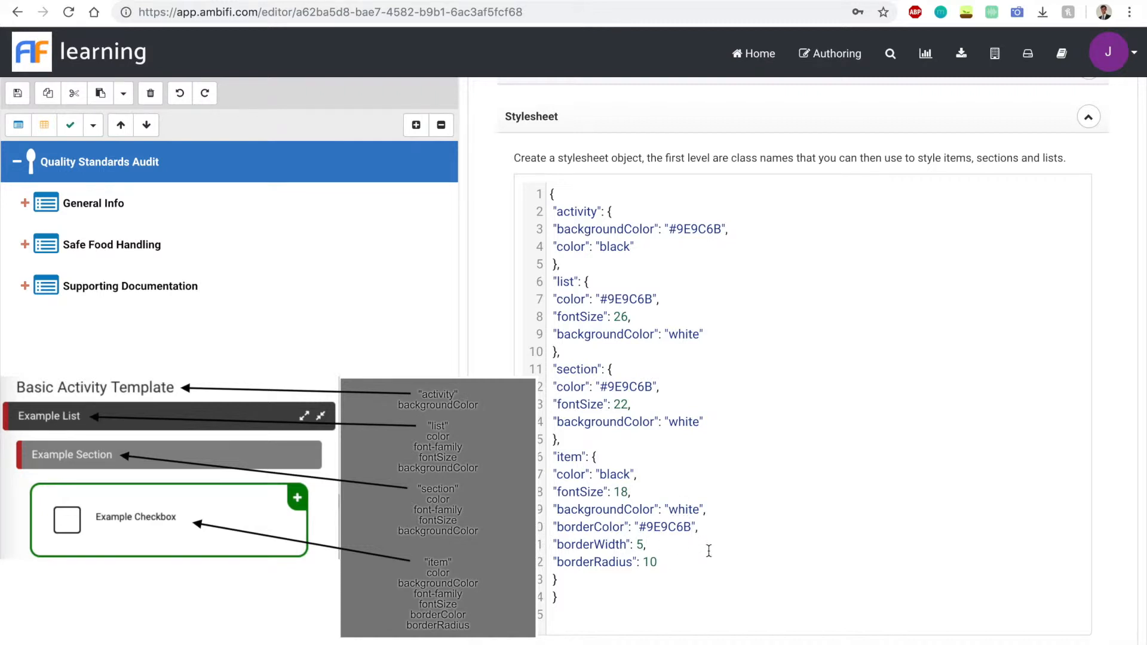
# Set the item's borderWidth to 3 and its borderRadius to 25 in the stylesheet.
pyautogui.click(642, 545)
pyautogui.press('BackSpace')
pyautogui.moveTo(656, 562); pyautogui.dragTo(642, 562)
pyautogui.write('20')
pyautogui.scroll(3, 846, 449)
pyautogui.scroll(3, 846, 449)
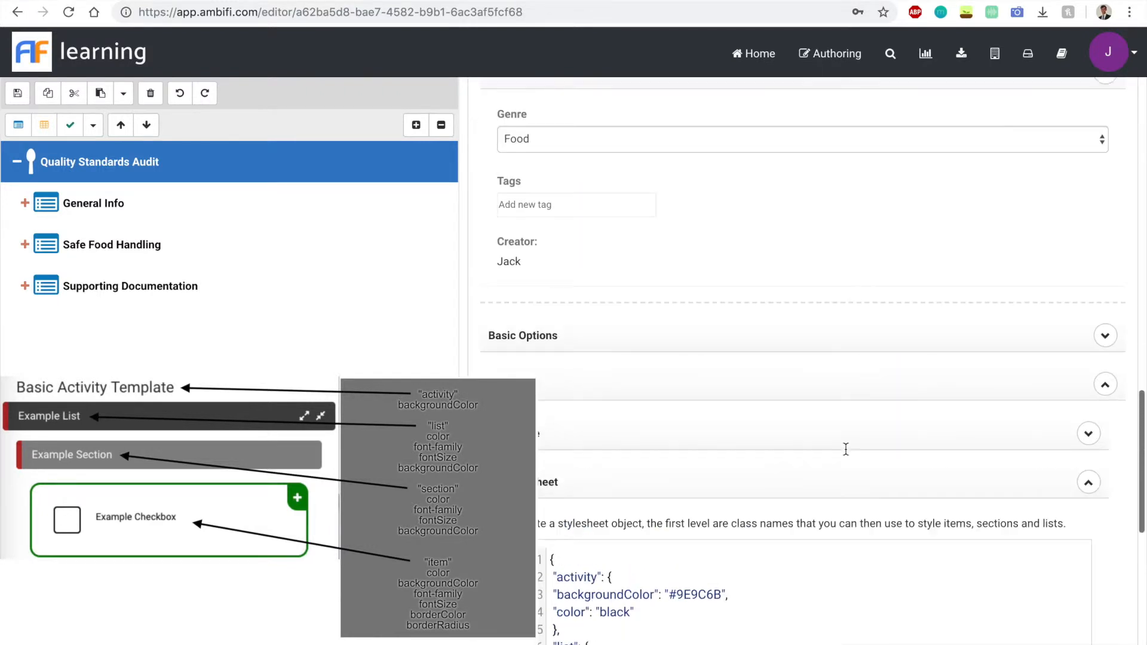
pyautogui.scroll(-7, 846, 449)
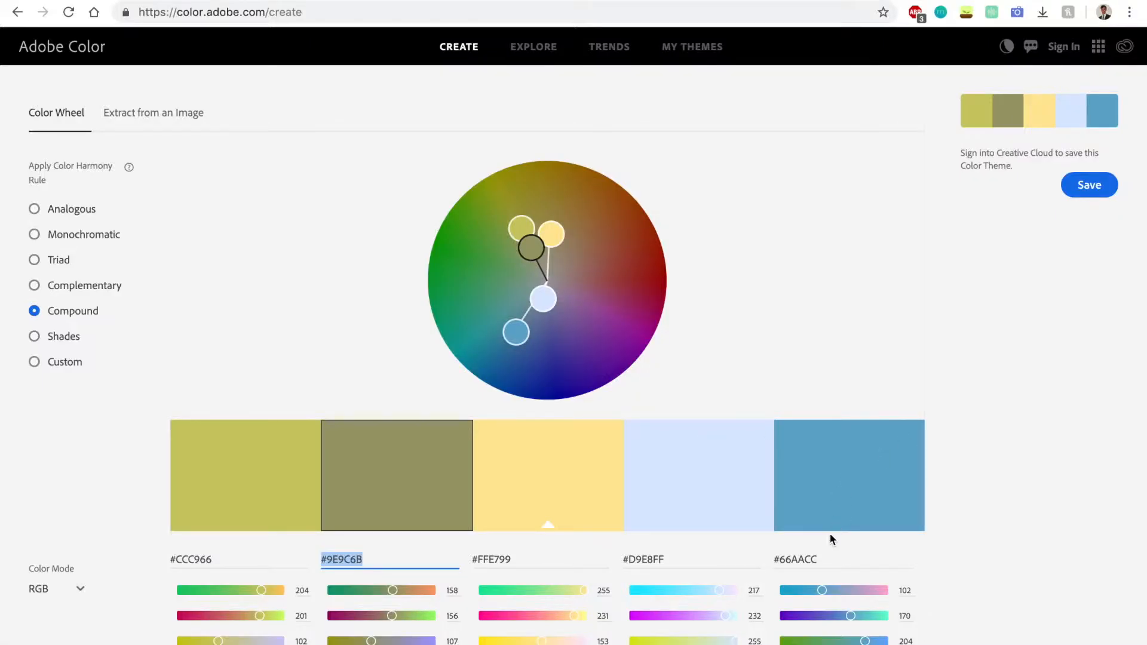
# Copy the light blue #D9E8FF from the Adobe Color palette and set it as the item's backgroundColor in the stylesheet.
pyautogui.scroll(-1, 832, 538)
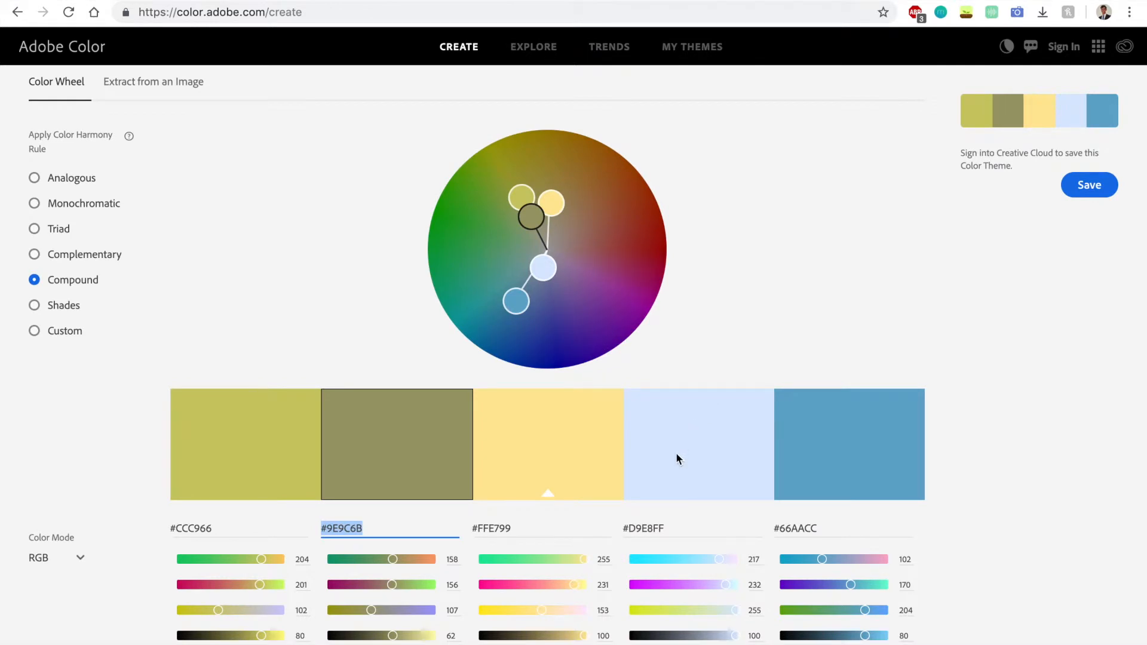
pyautogui.click(669, 520)
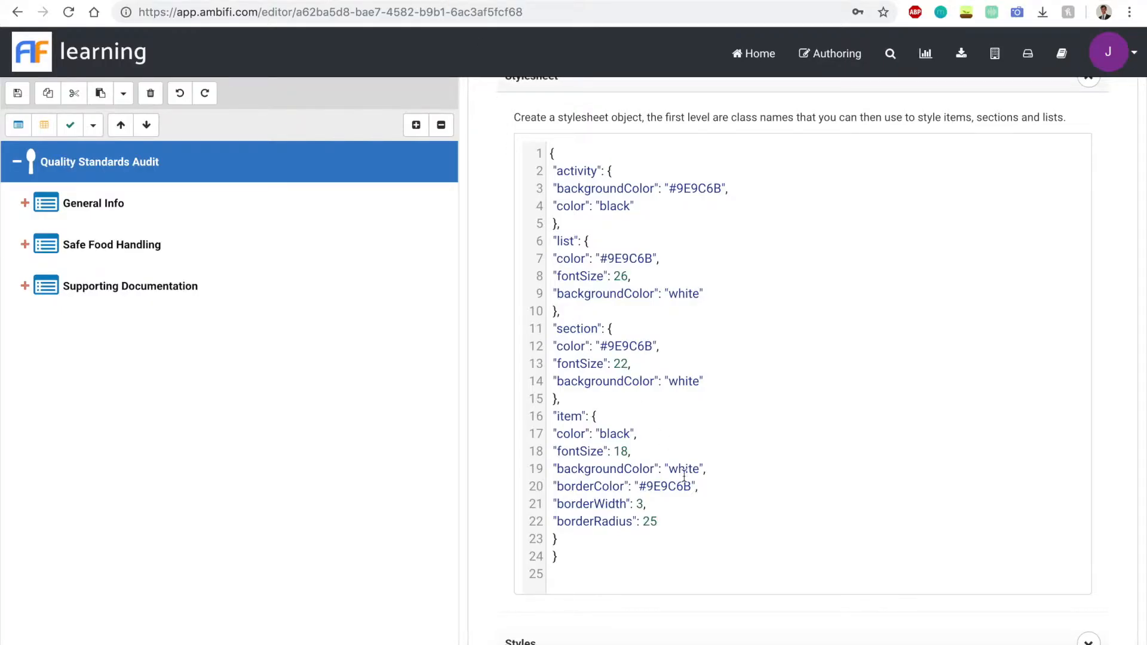
pyautogui.moveTo(699, 468); pyautogui.dragTo(675, 469)
pyautogui.press('BackSpace')
pyautogui.press('BackSpace')
pyautogui.hotkey('ctrl', 'v')
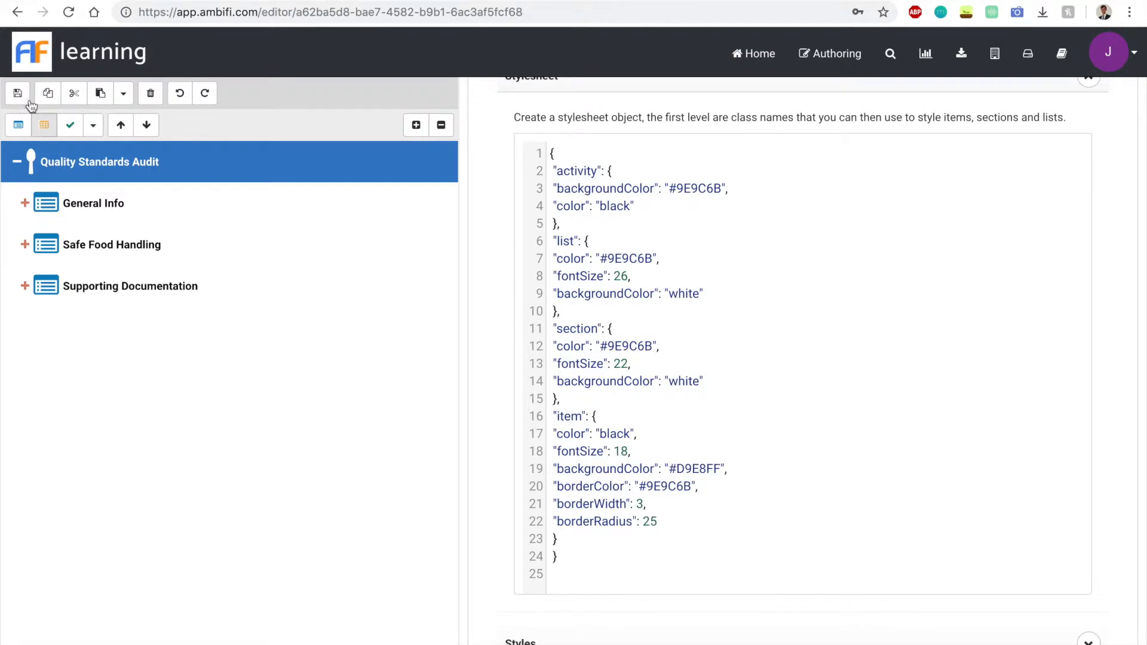
# Save the activity and start a new run of Quality Standards Audit from the home page.
pyautogui.click(14, 93)
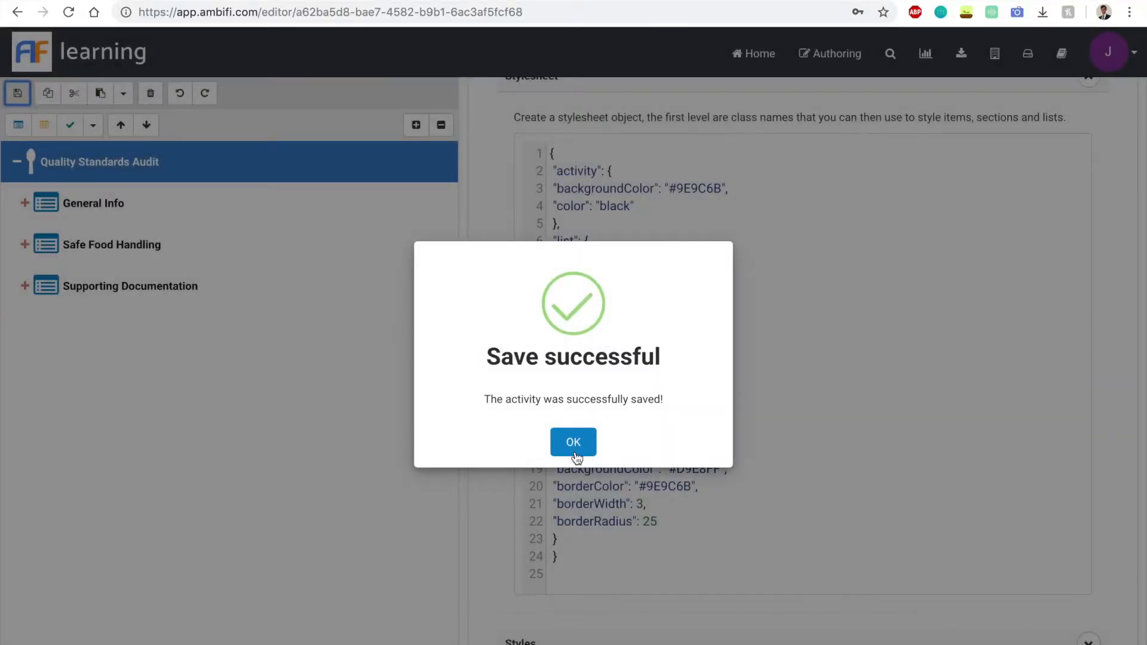
pyautogui.click(574, 443)
pyautogui.click(755, 57)
pyautogui.click(612, 449)
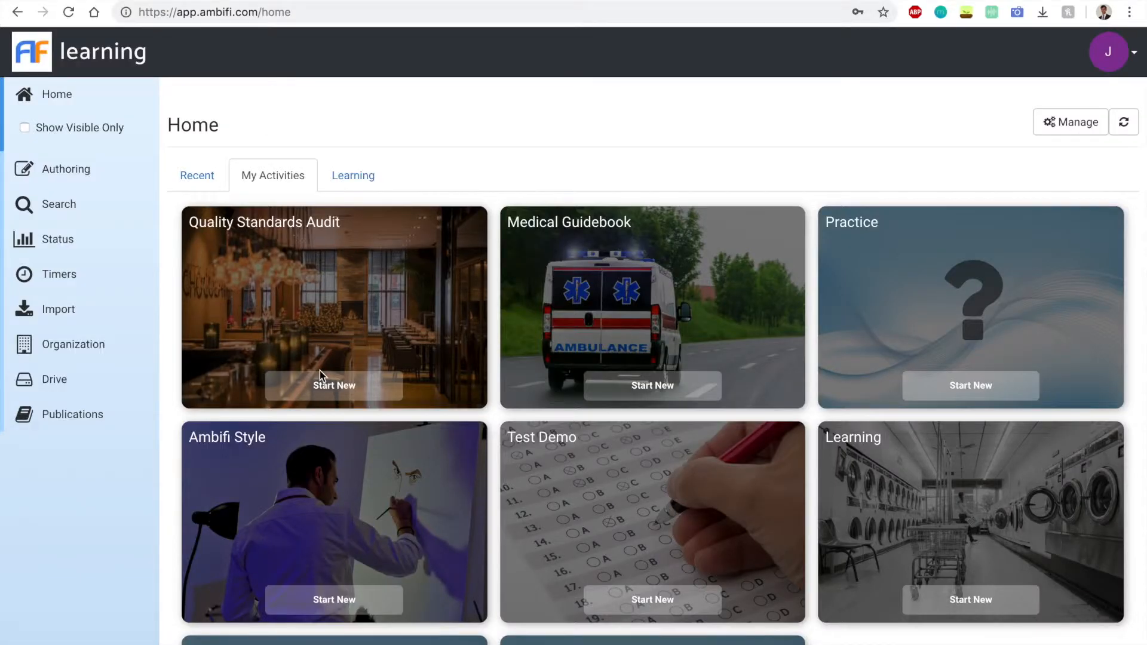
pyautogui.click(315, 386)
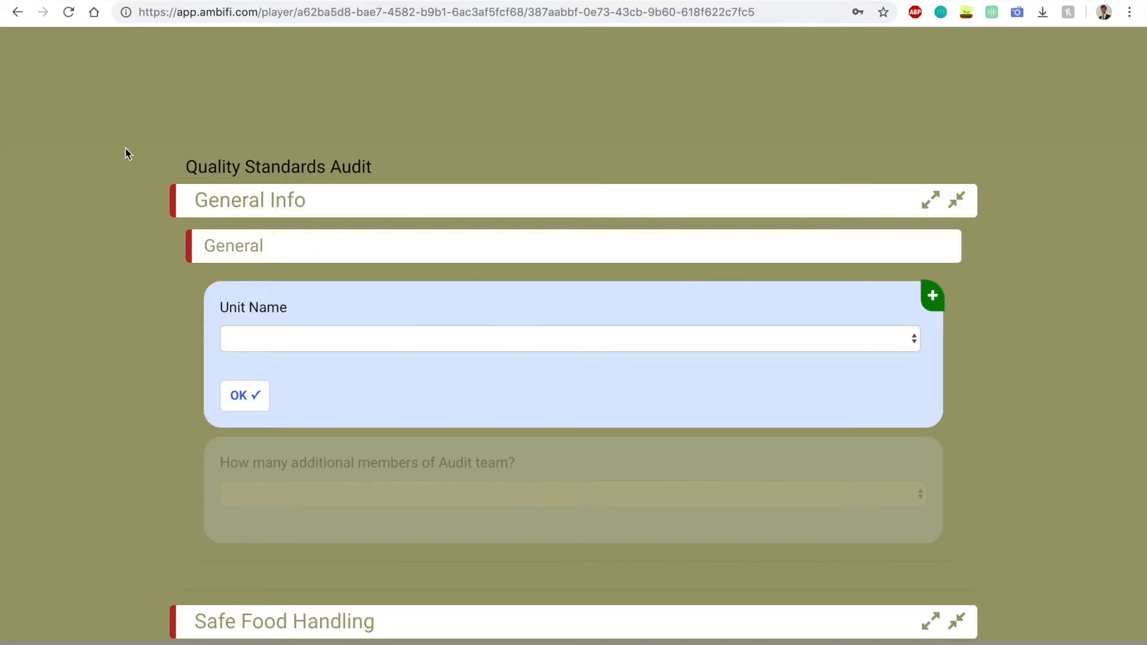
# Advance past the two General items to review the applied styling, and exit the activity player.
pyautogui.click(238, 404)
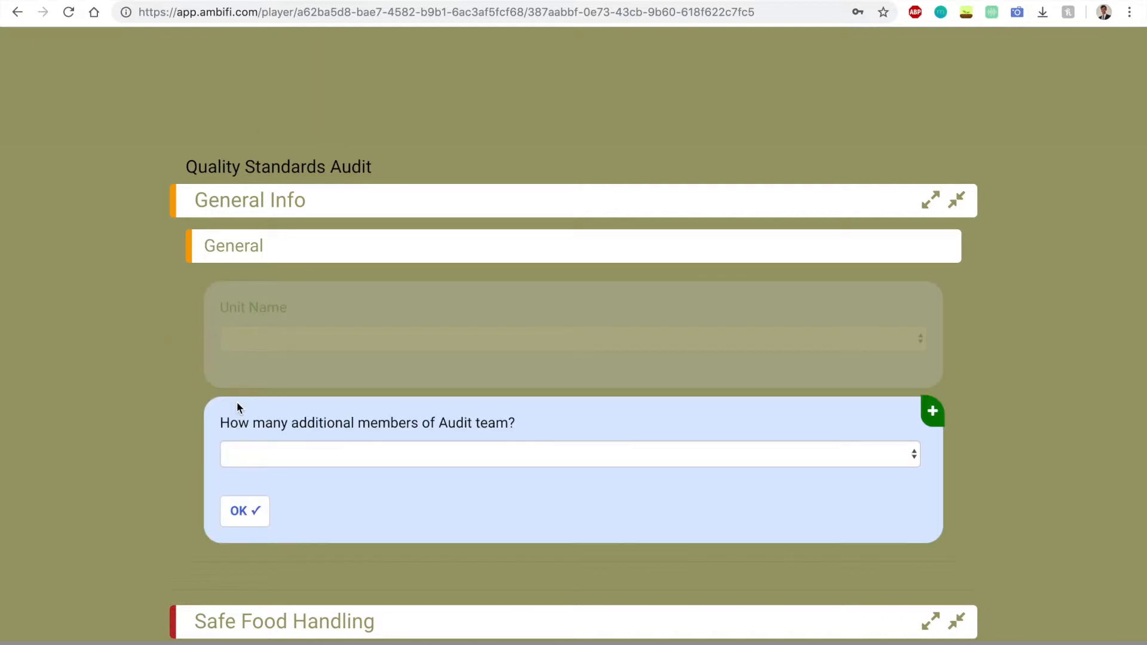
pyautogui.click(237, 401)
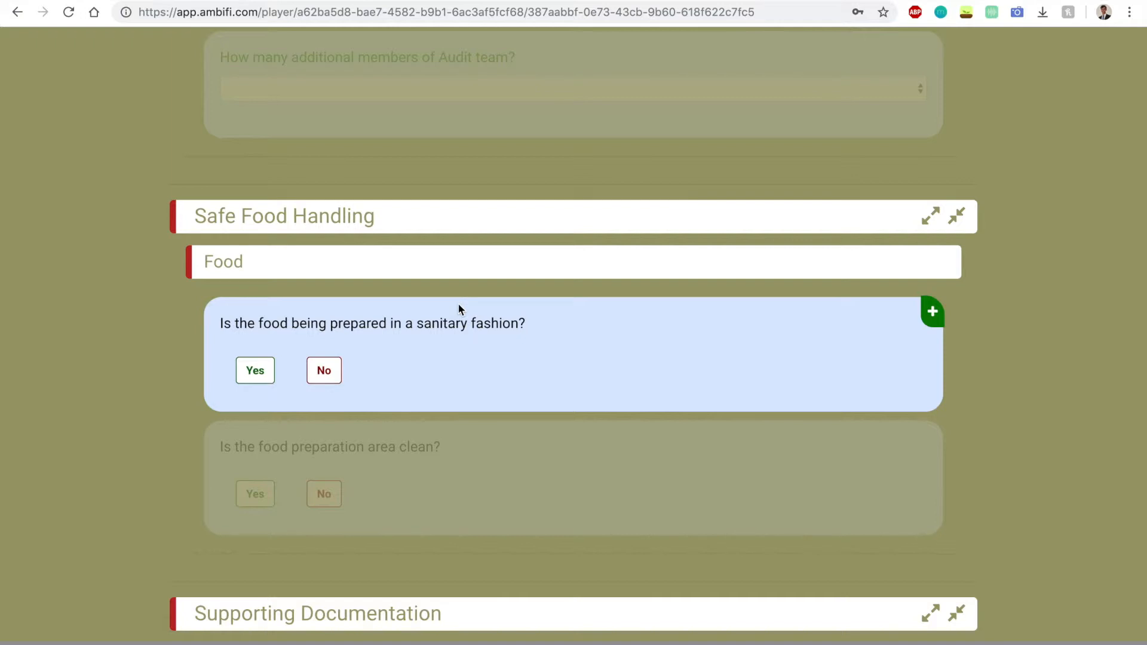
pyautogui.scroll(5, 458, 308)
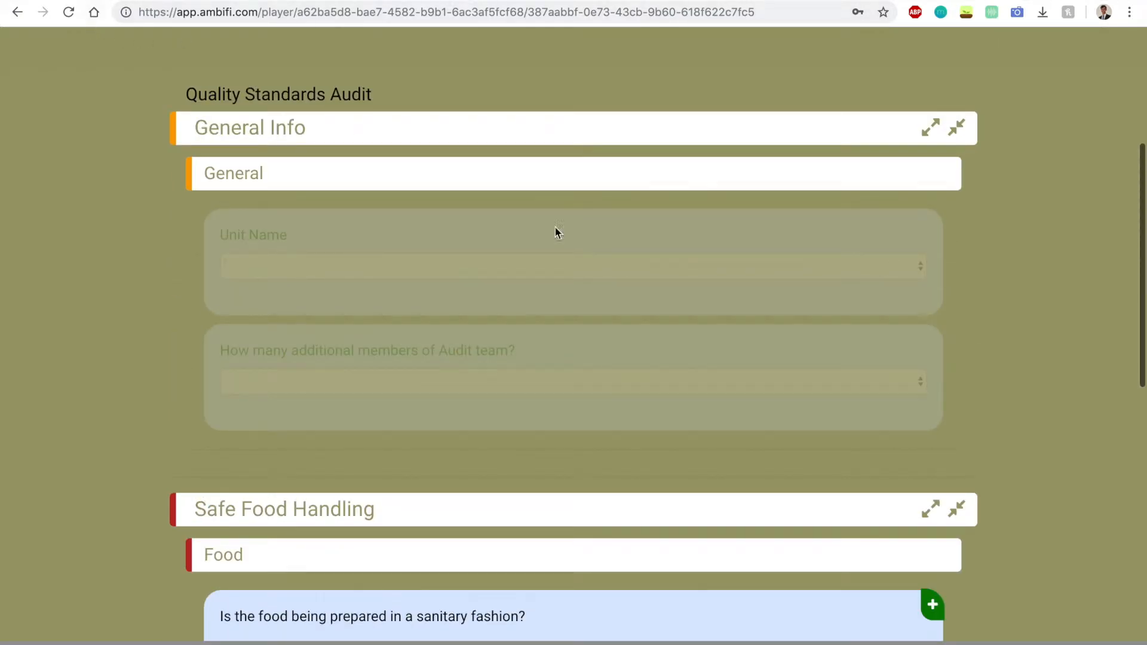
pyautogui.click(1008, 642)
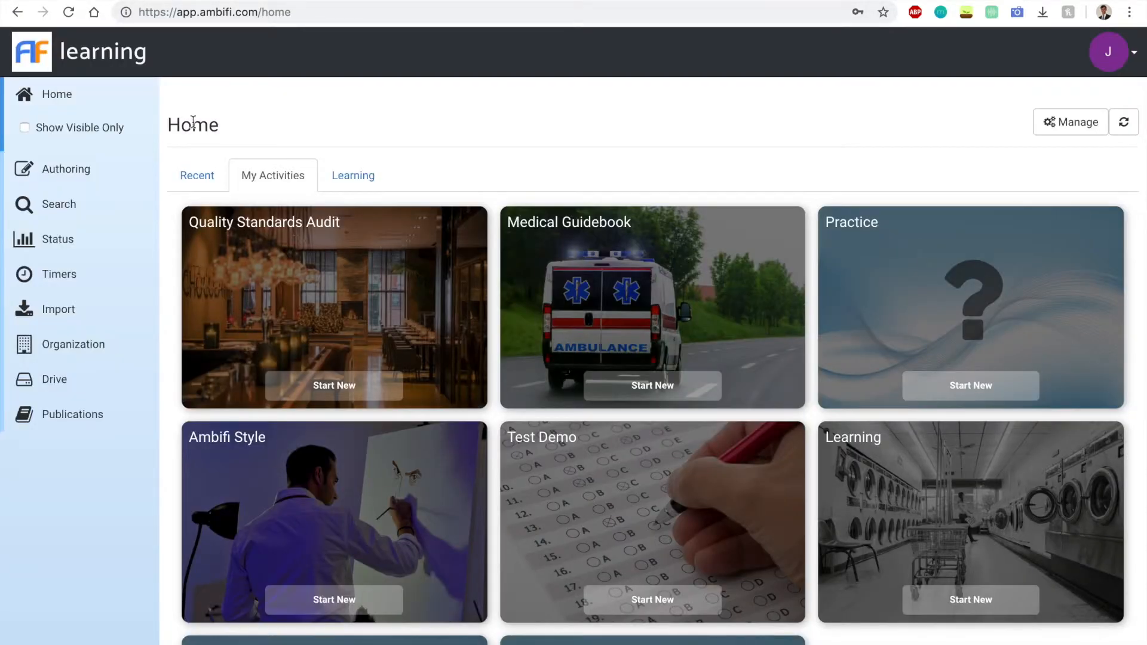
# Reopen Quality Standards Audit for editing from Authoring and expand its Styling section.
pyautogui.click(78, 179)
pyautogui.click(754, 176)
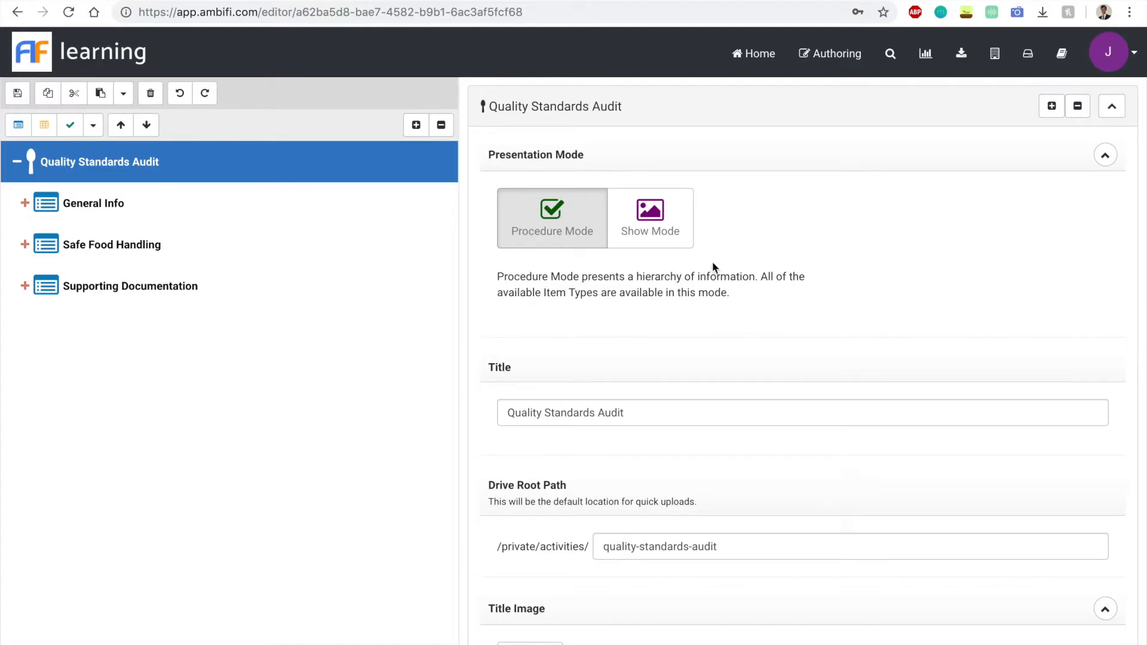
pyautogui.scroll(-20, 740, 205)
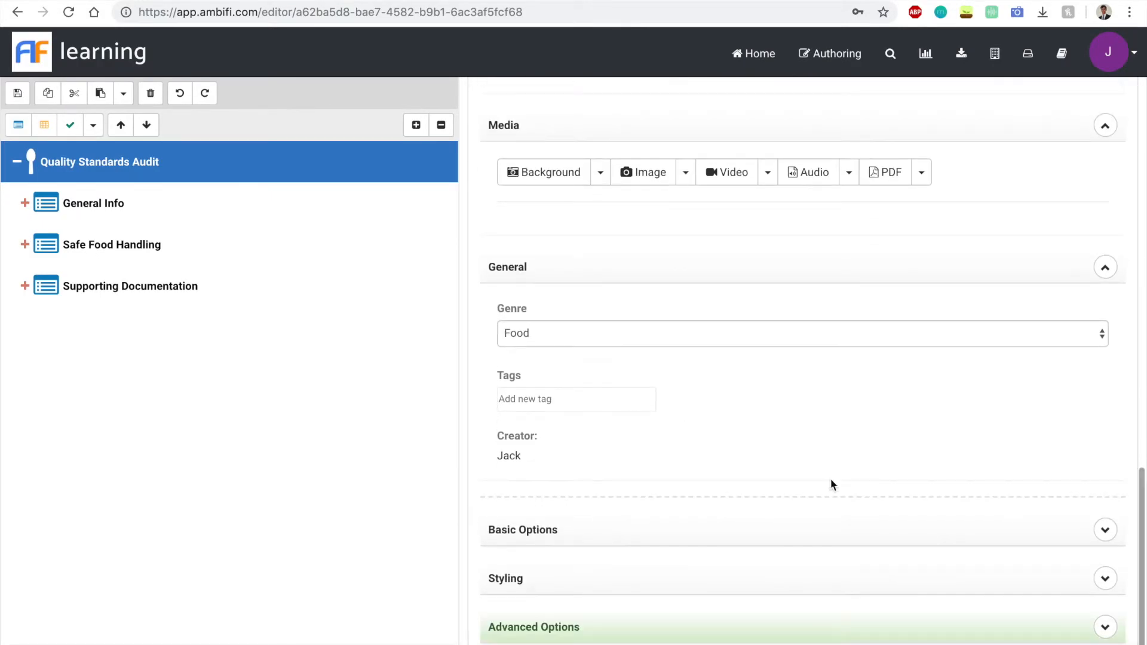
pyautogui.click(1105, 578)
pyautogui.scroll(-2, 1067, 576)
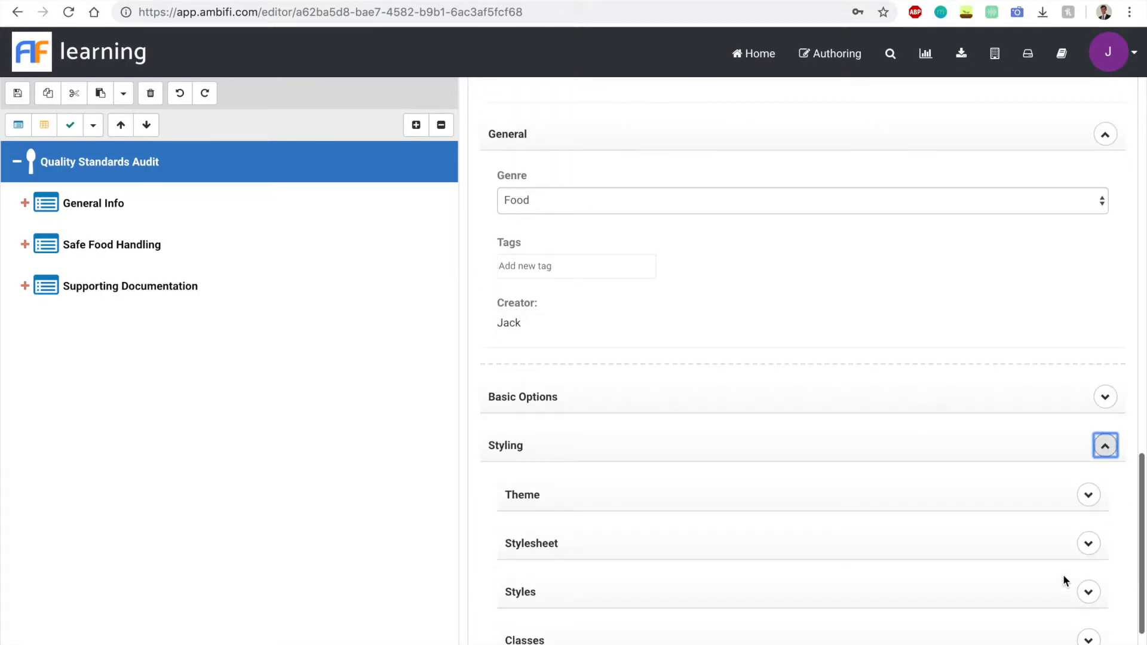
# Expand the activity's Stylesheet and Theme sections and add blank lines between the braces in the Theme editor.
pyautogui.click(1088, 543)
pyautogui.scroll(-3, 870, 623)
pyautogui.scroll(-3, 870, 624)
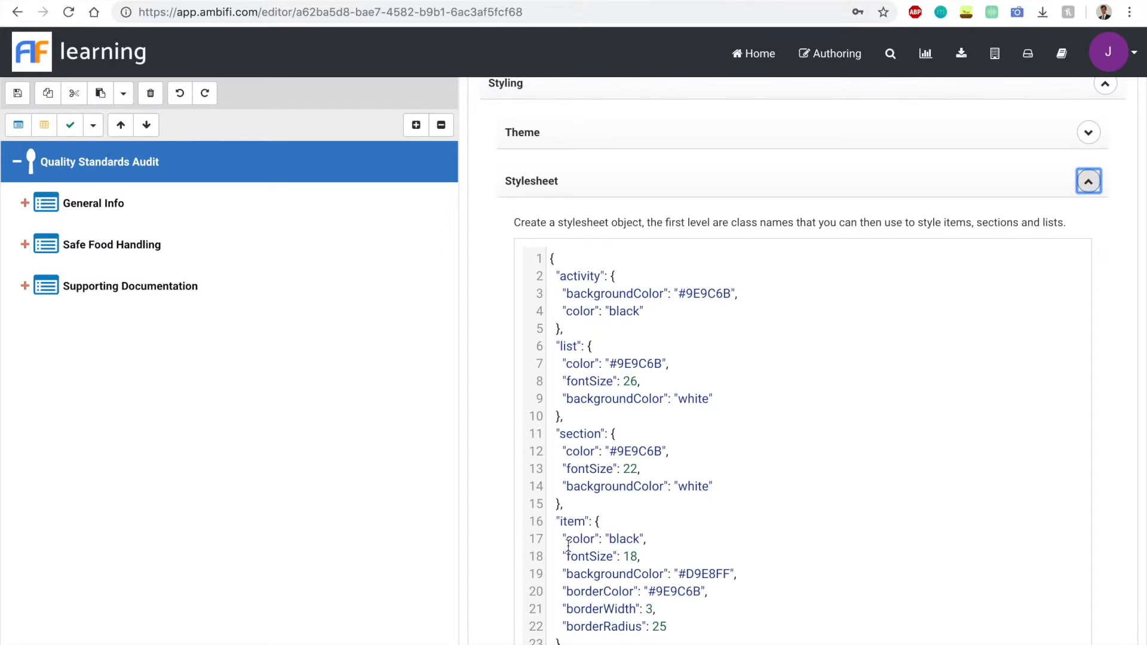
pyautogui.scroll(5, 655, 448)
pyautogui.scroll(-2, 655, 445)
pyautogui.click(1088, 373)
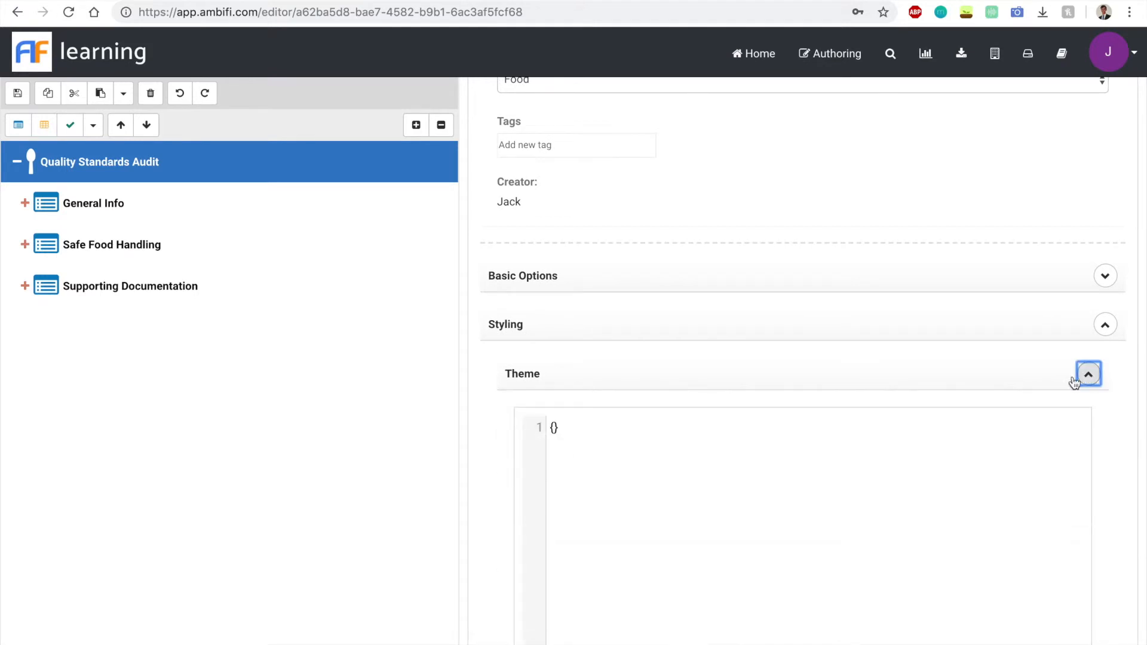
pyautogui.scroll(-3, 880, 454)
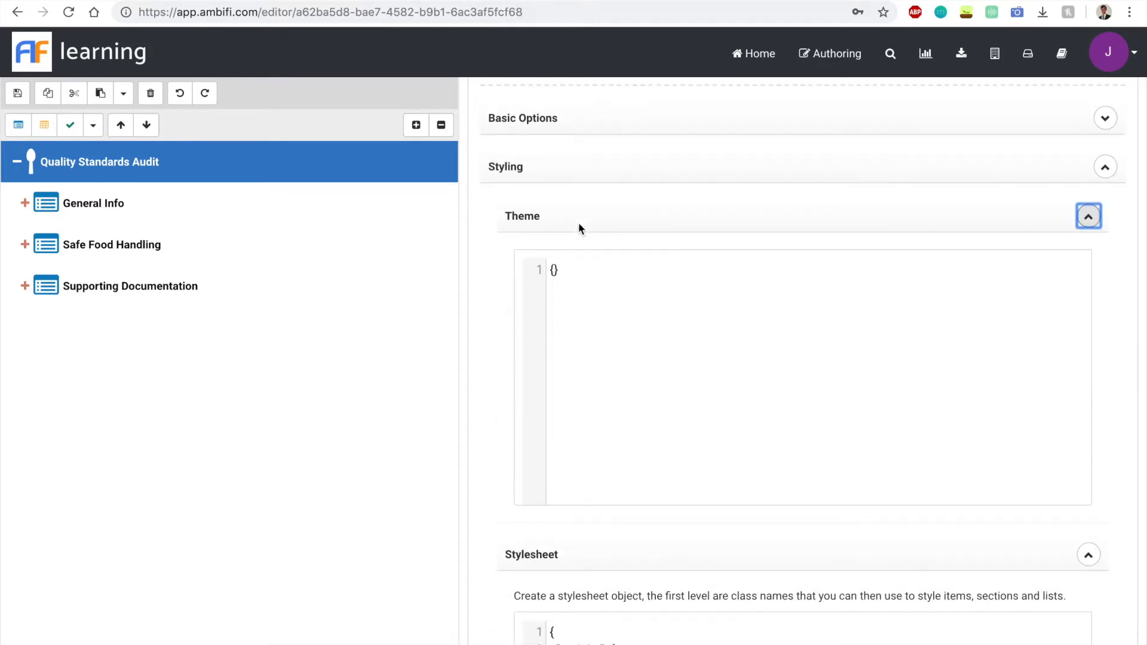
pyautogui.click(570, 276)
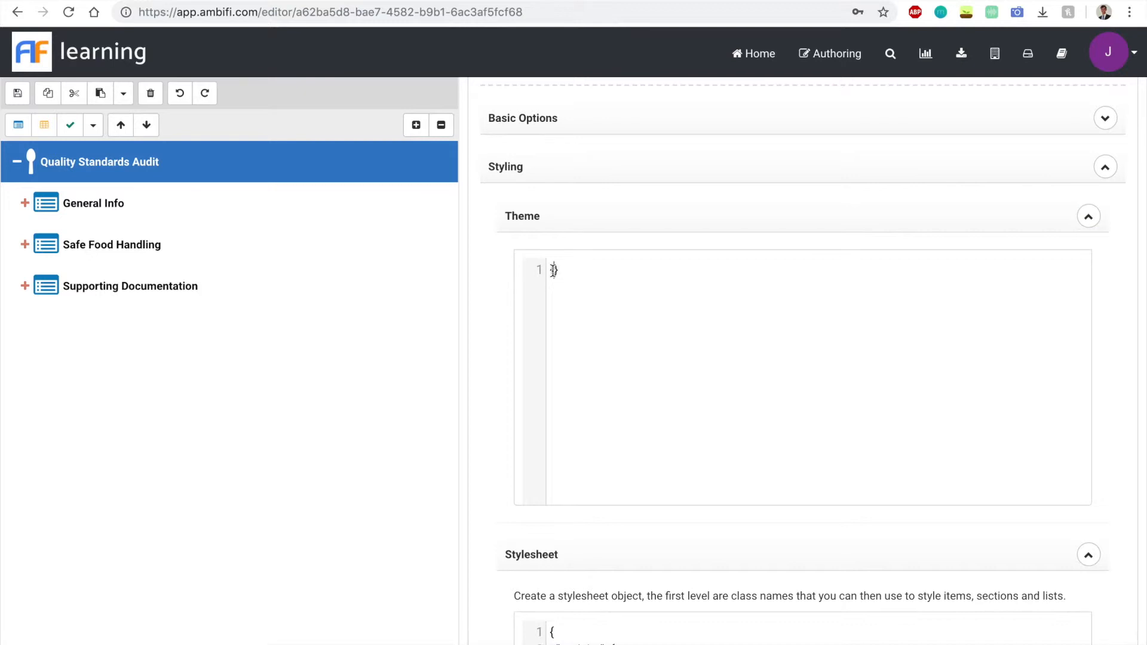
pyautogui.press('Return')
pyautogui.press('Return')
# Switch to the AmbiFi styling guide and copy the whole Ambifi Theme Template.
pyautogui.hotkey('ctrl', 'Tab')
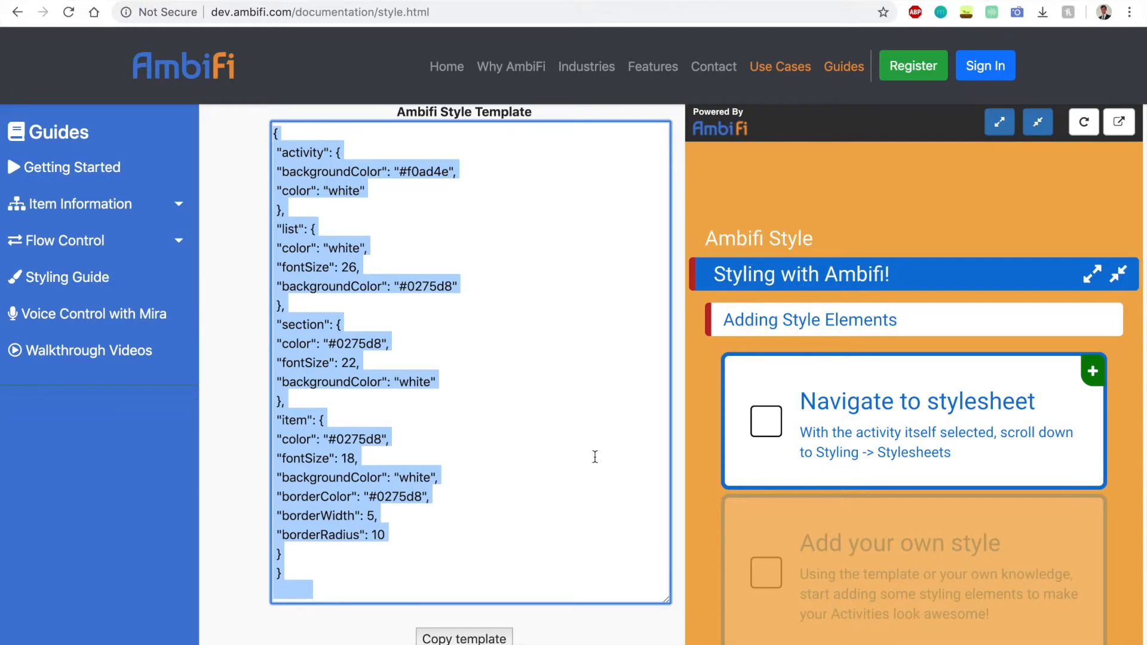
pyautogui.scroll(-7, 594, 457)
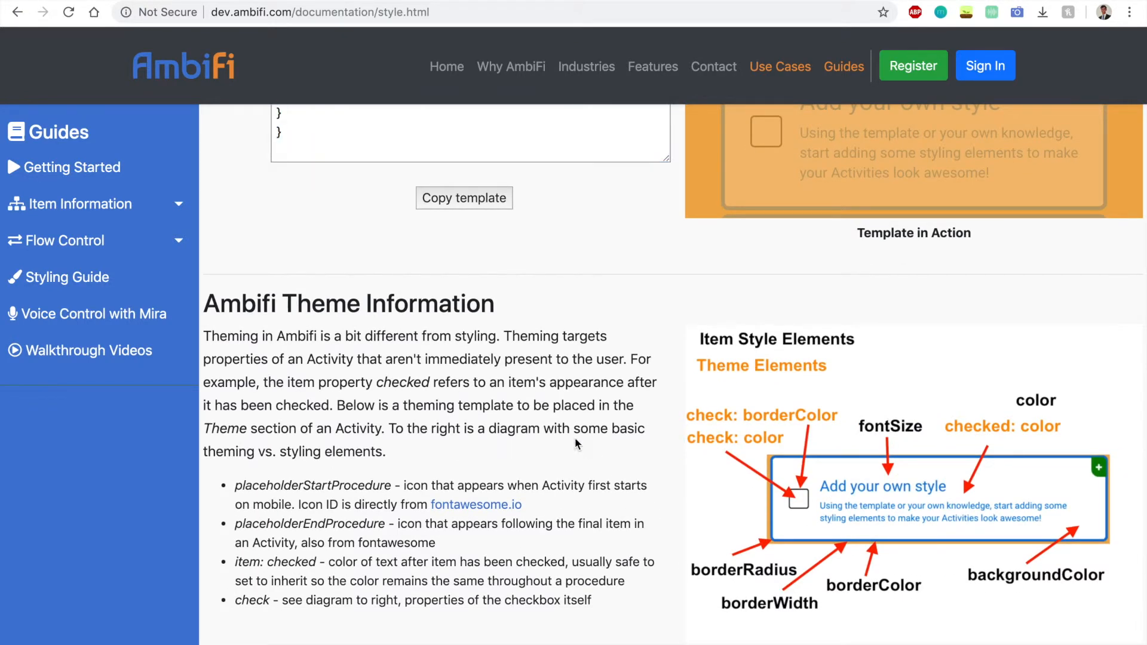
pyautogui.scroll(-5, 619, 505)
pyautogui.scroll(-4, 791, 499)
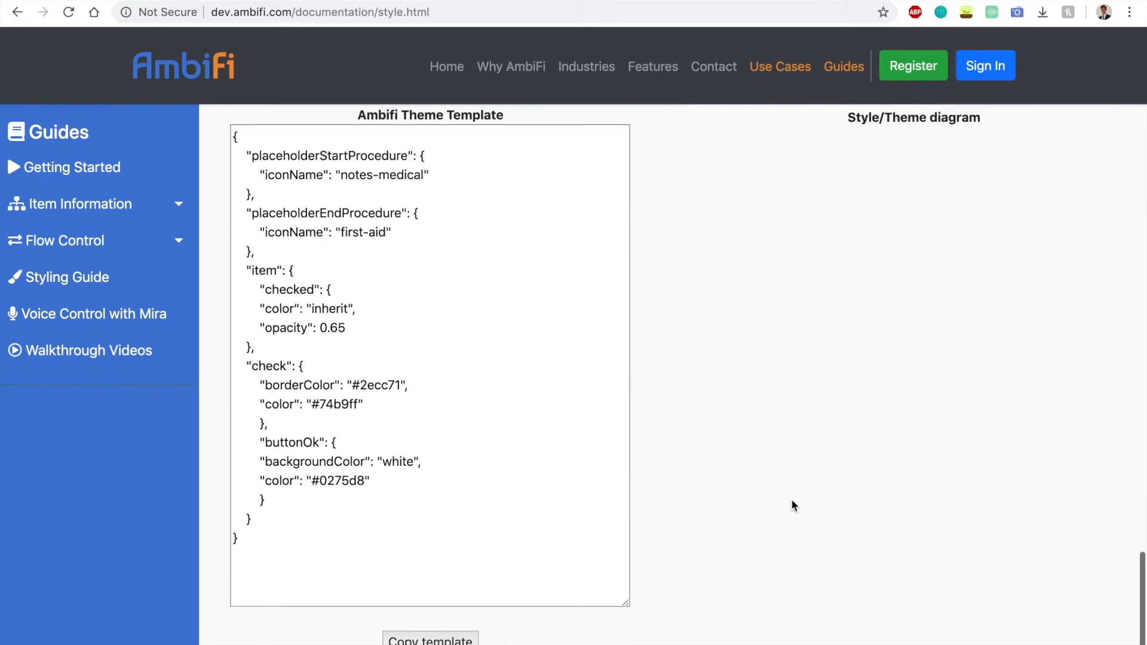
pyautogui.scroll(1, 525, 572)
pyautogui.hotkey('ctrl', 'a')
pyautogui.hotkey('ctrl', 'c')
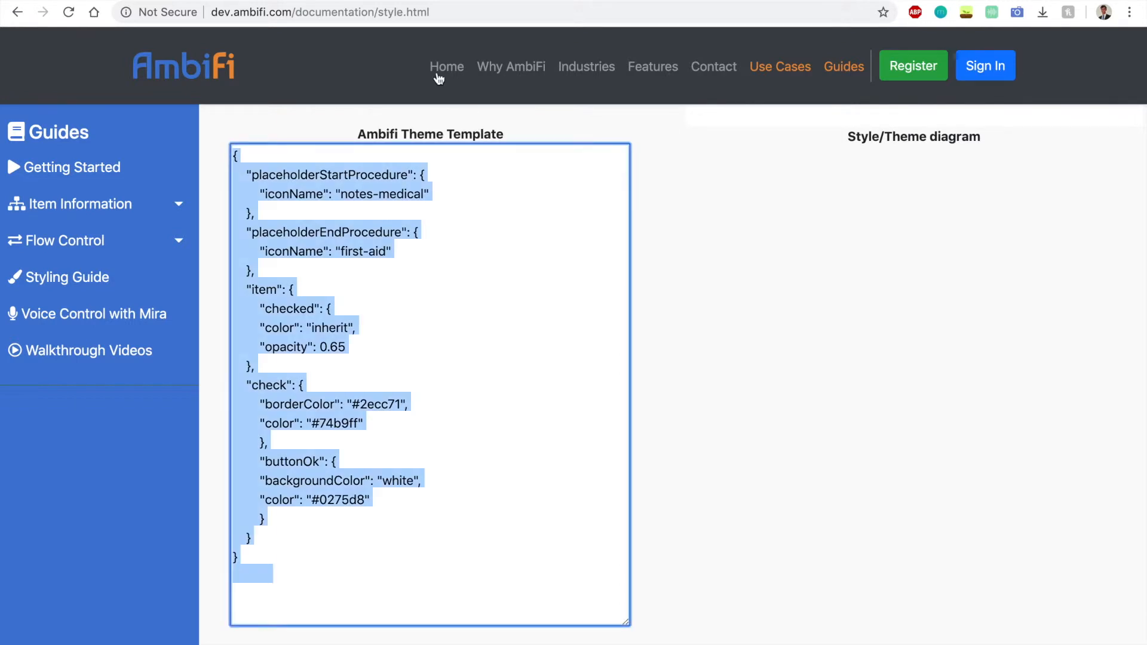
# Return to the activity editor and replace the Theme editor's content with the copied theme template.
pyautogui.hotkey('ctrl', 'Tab')
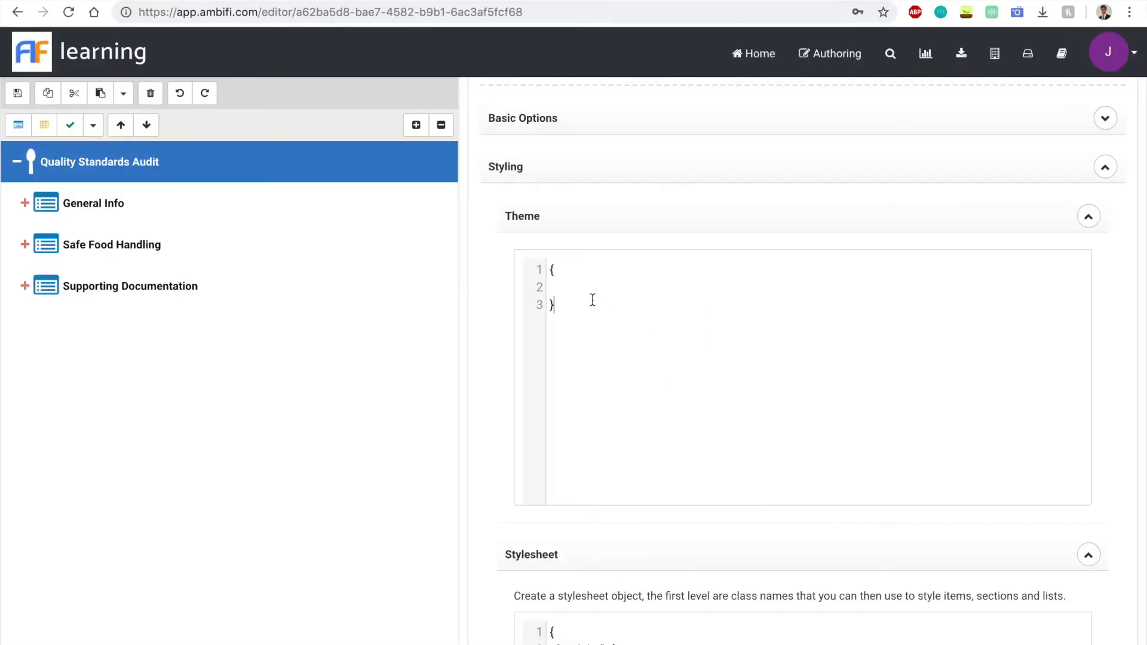
pyautogui.click(616, 272)
pyautogui.click(595, 287)
pyautogui.moveTo(577, 345); pyautogui.dragTo(547, 259)
pyautogui.hotkey('ctrl', 'v')
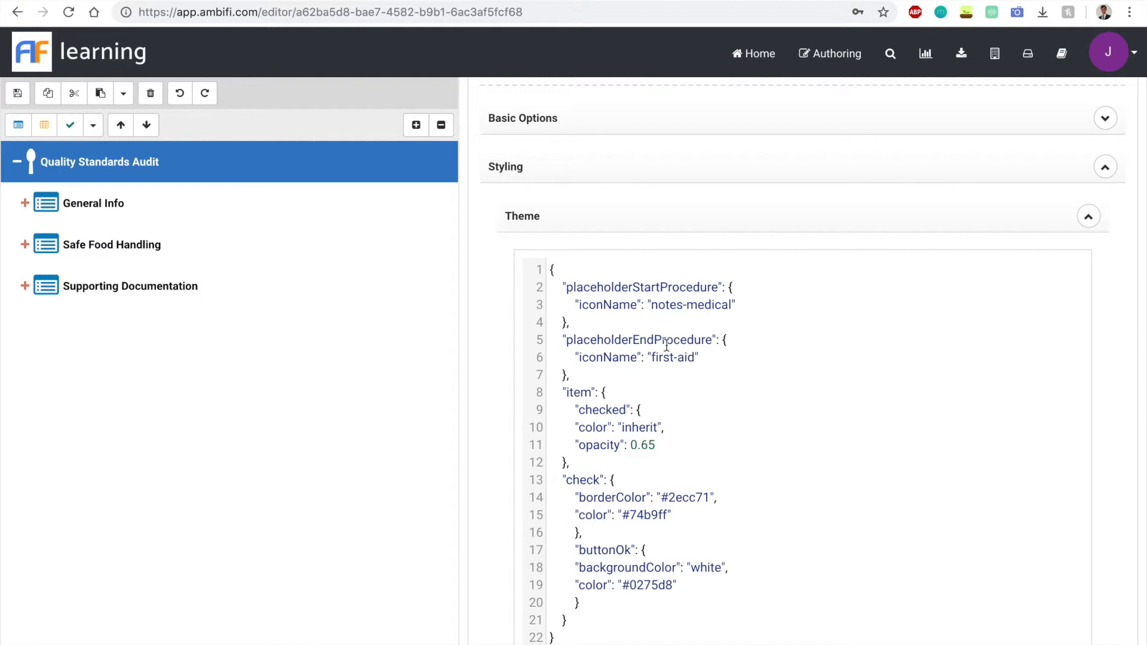
# Open fontawesome.io in a new browser tab and search its icons for "restaurant".
pyautogui.press('super+t')
pyautogui.write('fontawesome.io')
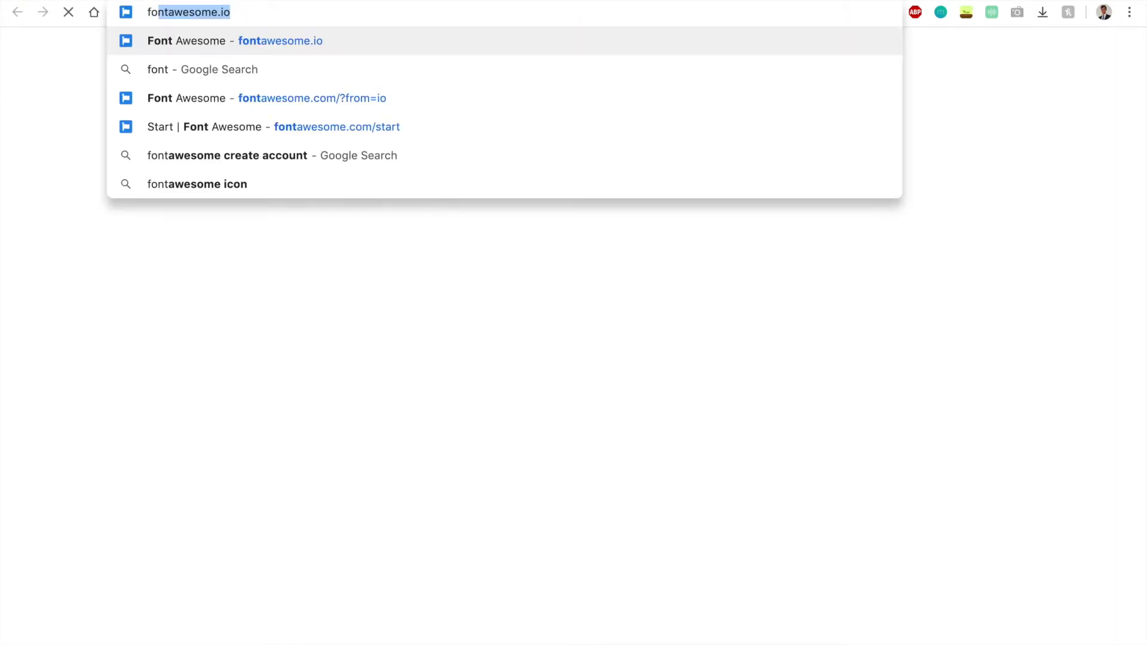
pyautogui.press('Return')
pyautogui.hotkey('ctrl', 'shift', 'Tab')
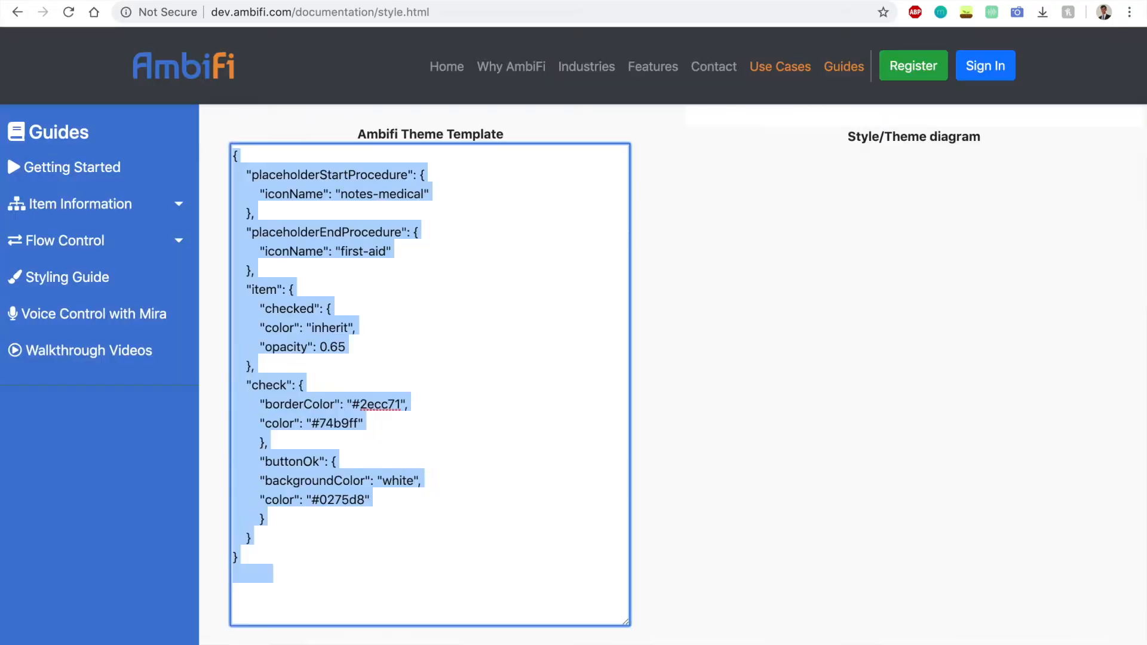
pyautogui.hotkey('ctrl', 'shift', 'Tab')
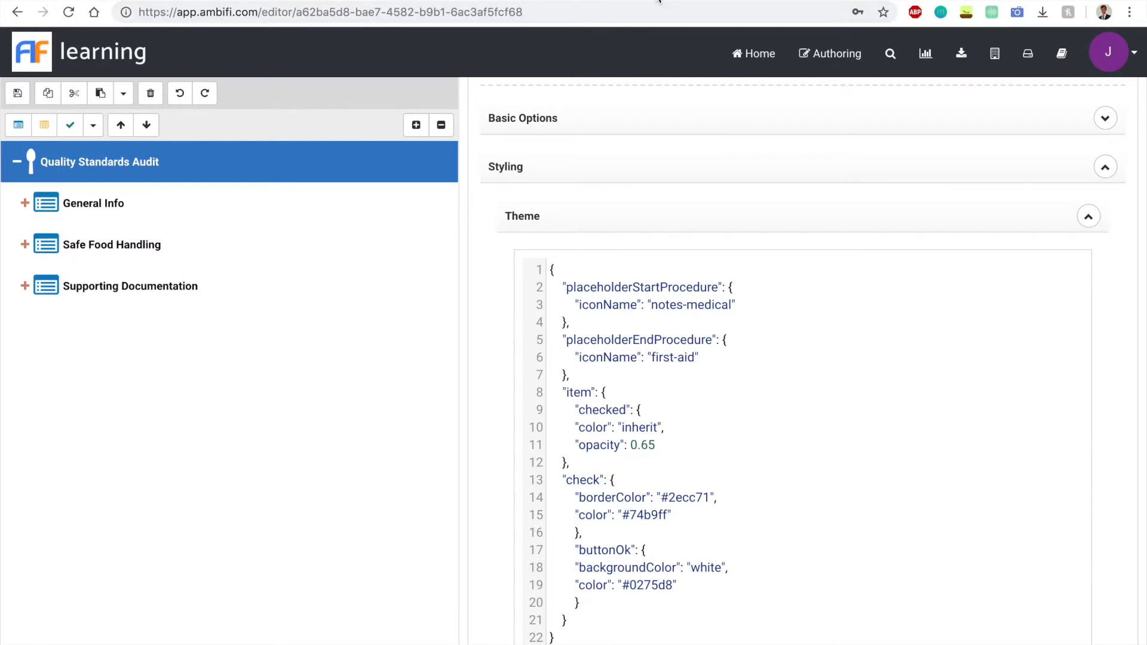
pyautogui.click(659, 1)
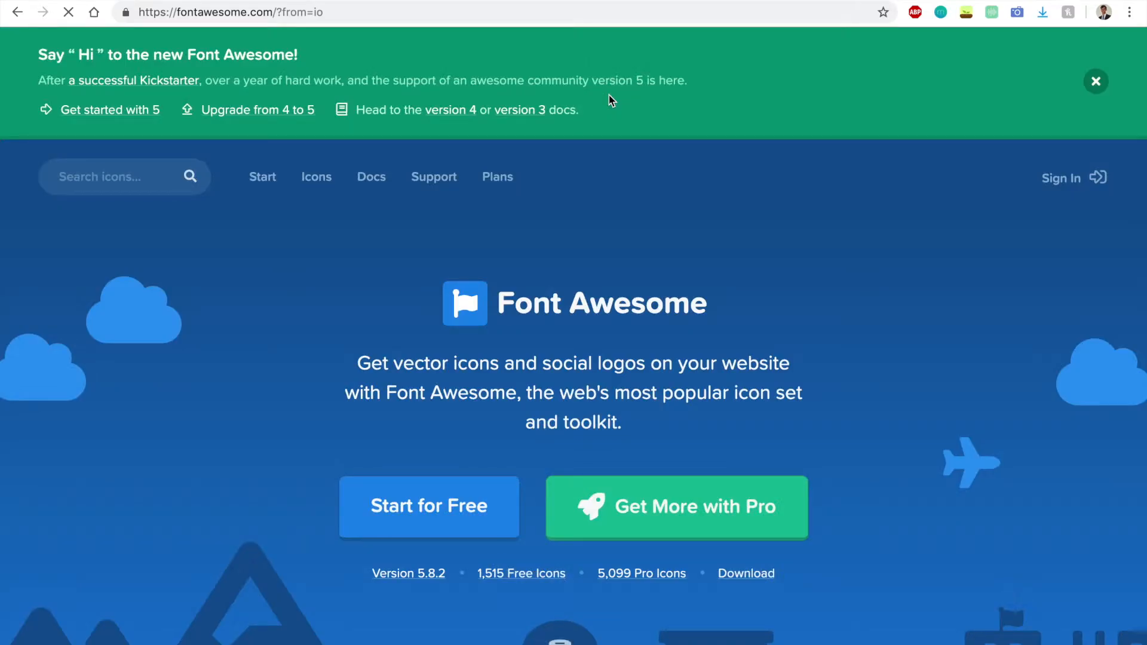
pyautogui.click(141, 178)
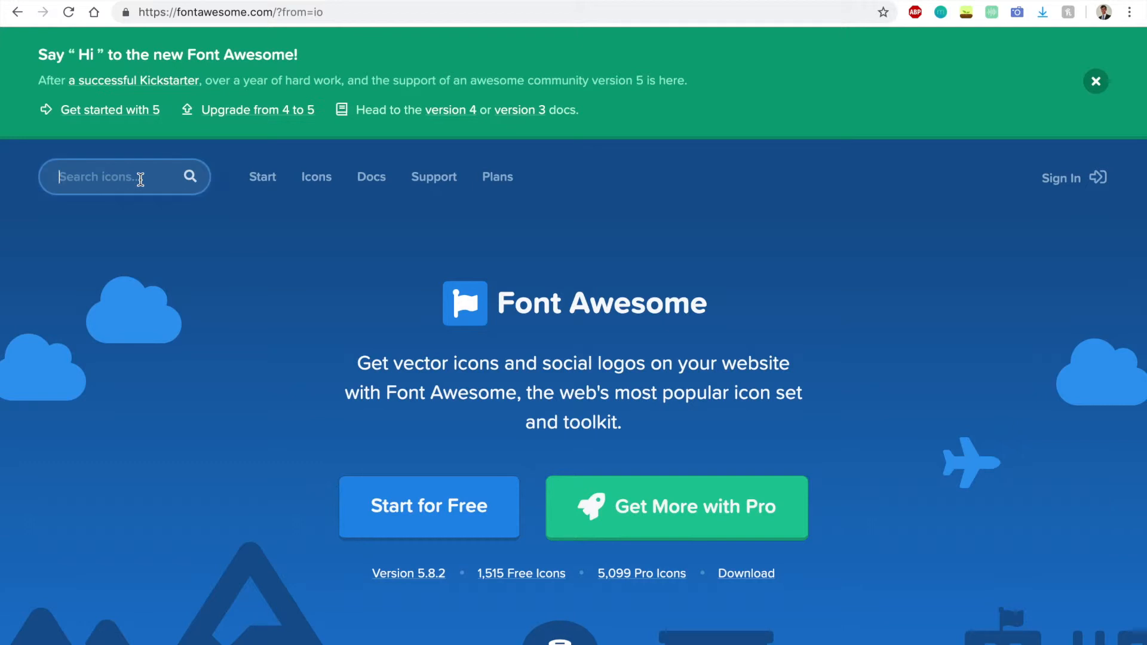
pyautogui.write('restaurant')
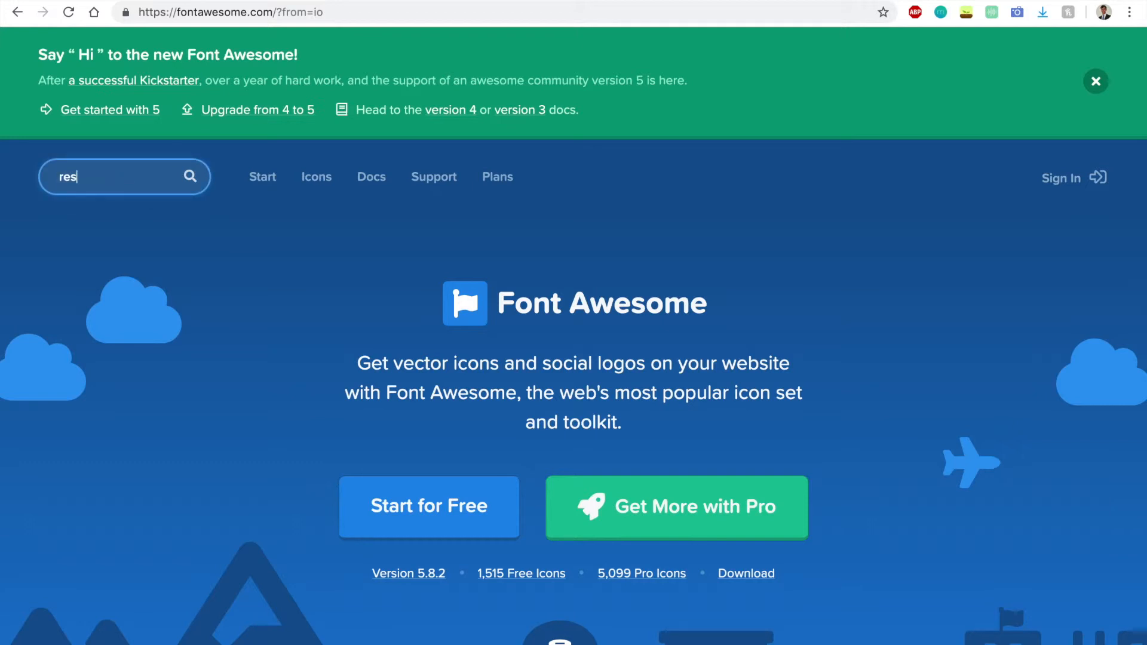
pyautogui.press('Return')
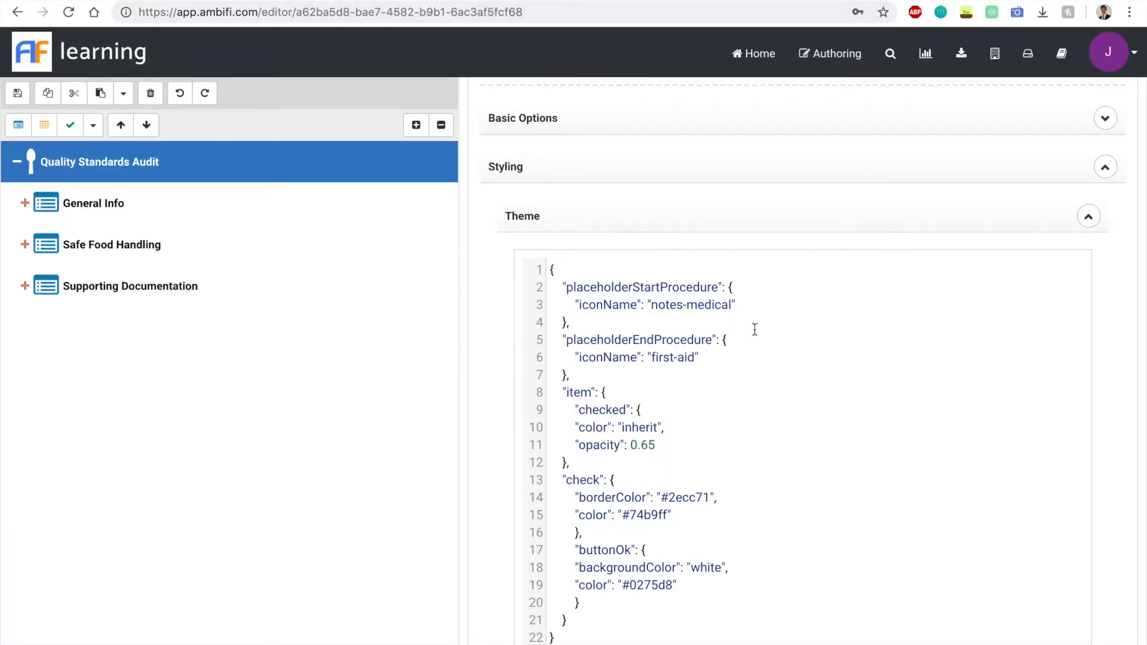
# Set the iconName of both placeholderStartProcedure and placeholderEndProcedure in the theme to "utensils".
pyautogui.moveTo(731, 306); pyautogui.dragTo(653, 306)
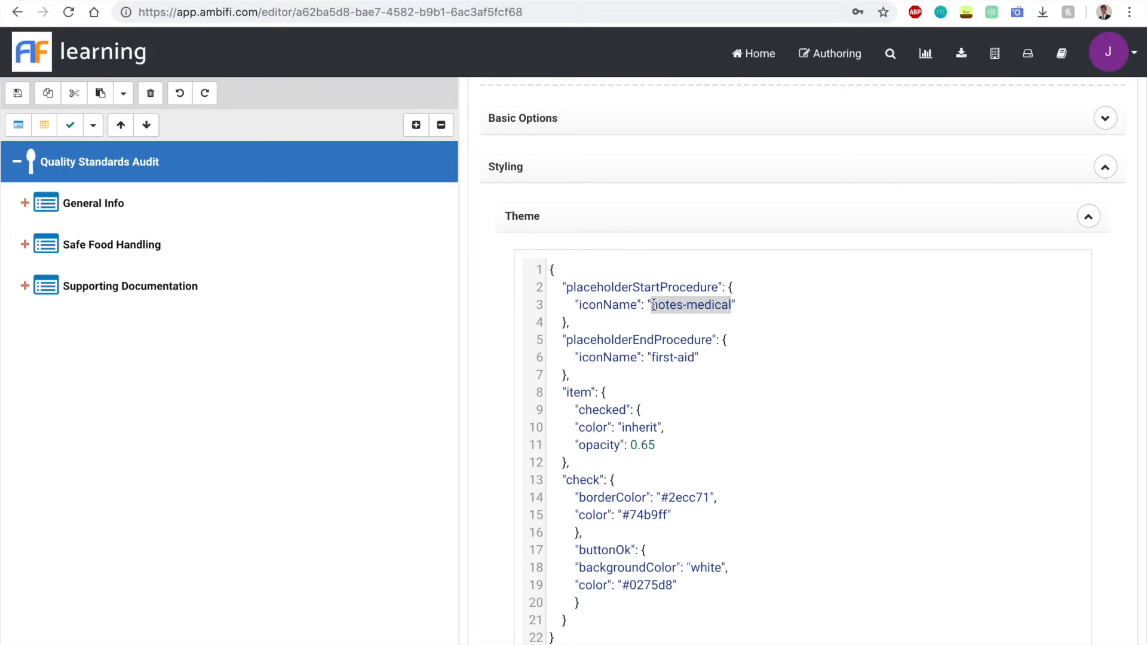
pyautogui.write('utensils')
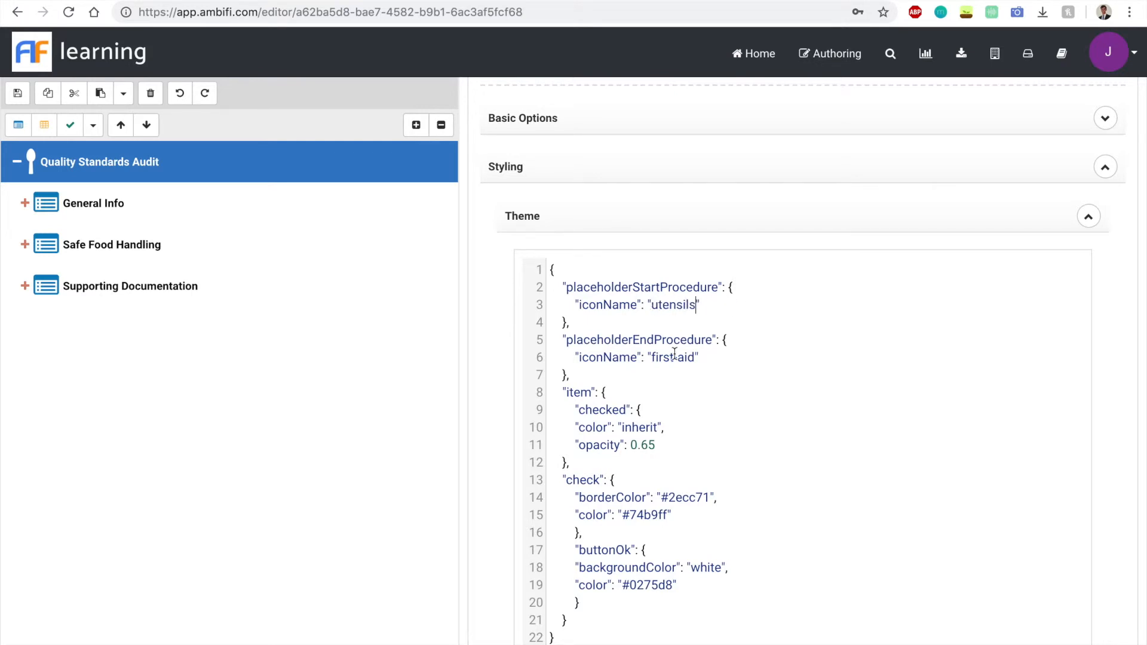
pyautogui.moveTo(695, 358); pyautogui.dragTo(653, 358)
pyautogui.write('utensils')
# Review the theme's checked-item color and opacity and the check settings against the Style/Theme diagram in the styling guide.
pyautogui.moveTo(565, 392); pyautogui.dragTo(662, 452)
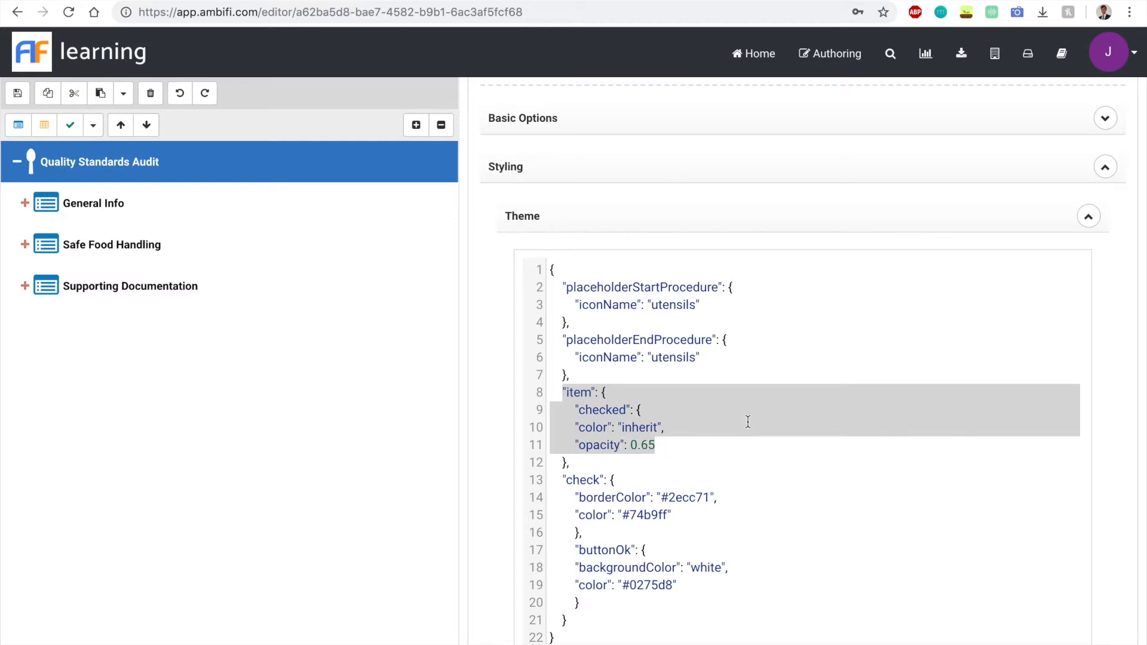
pyautogui.click(630, 446)
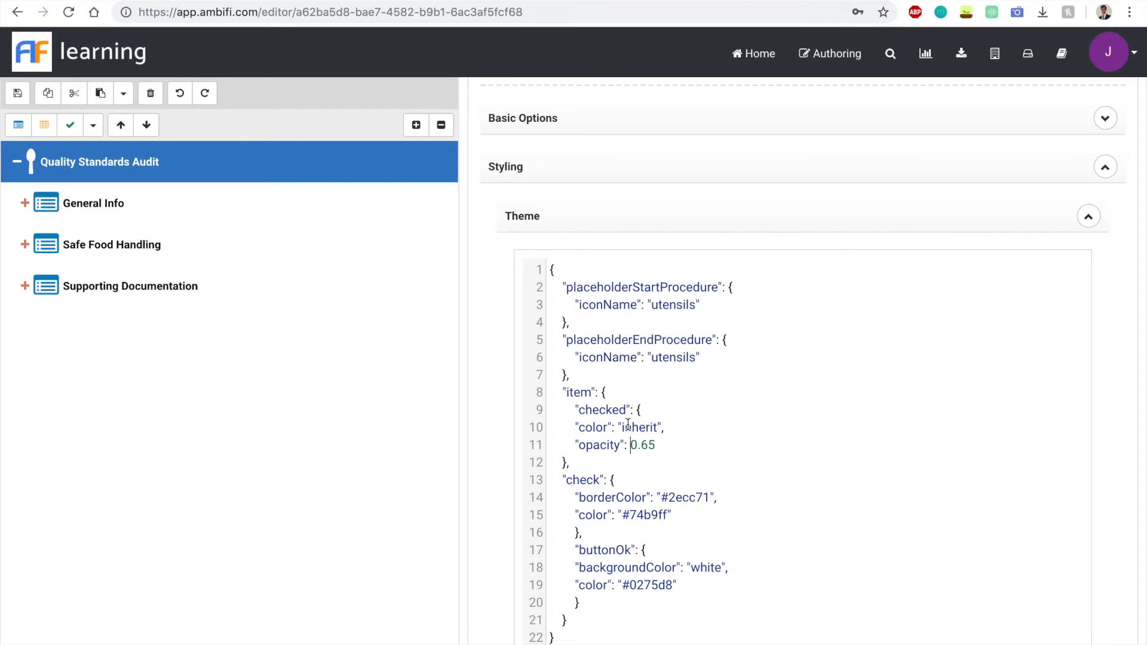
pyautogui.moveTo(623, 427); pyautogui.dragTo(657, 431)
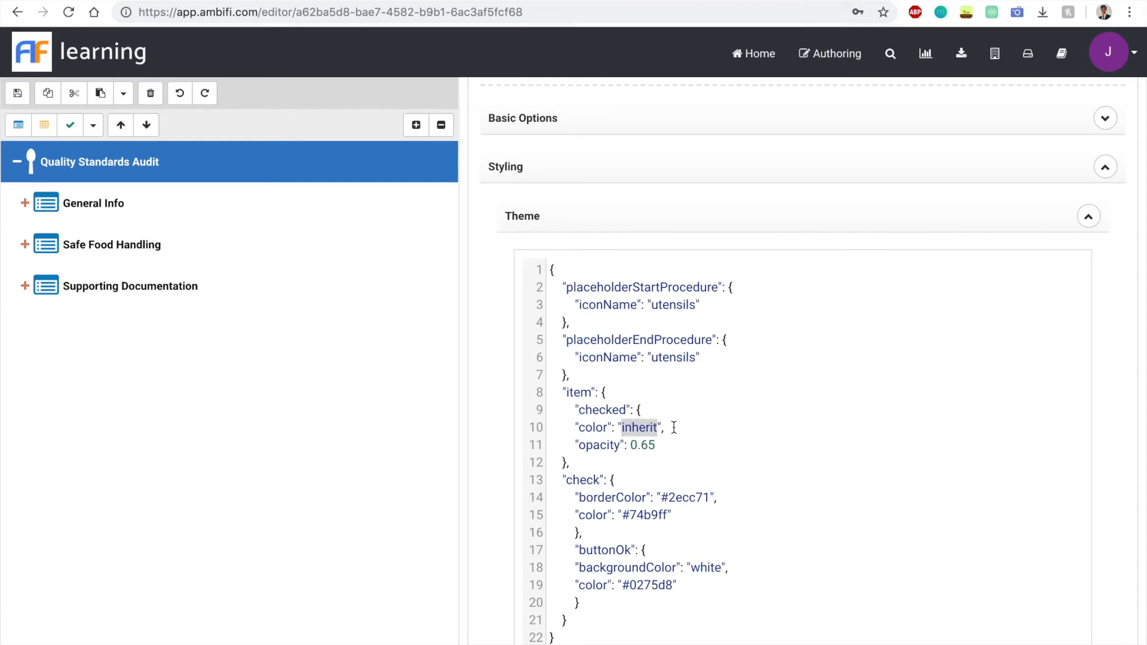
pyautogui.scroll(-1, 679, 455)
pyautogui.click(694, 437)
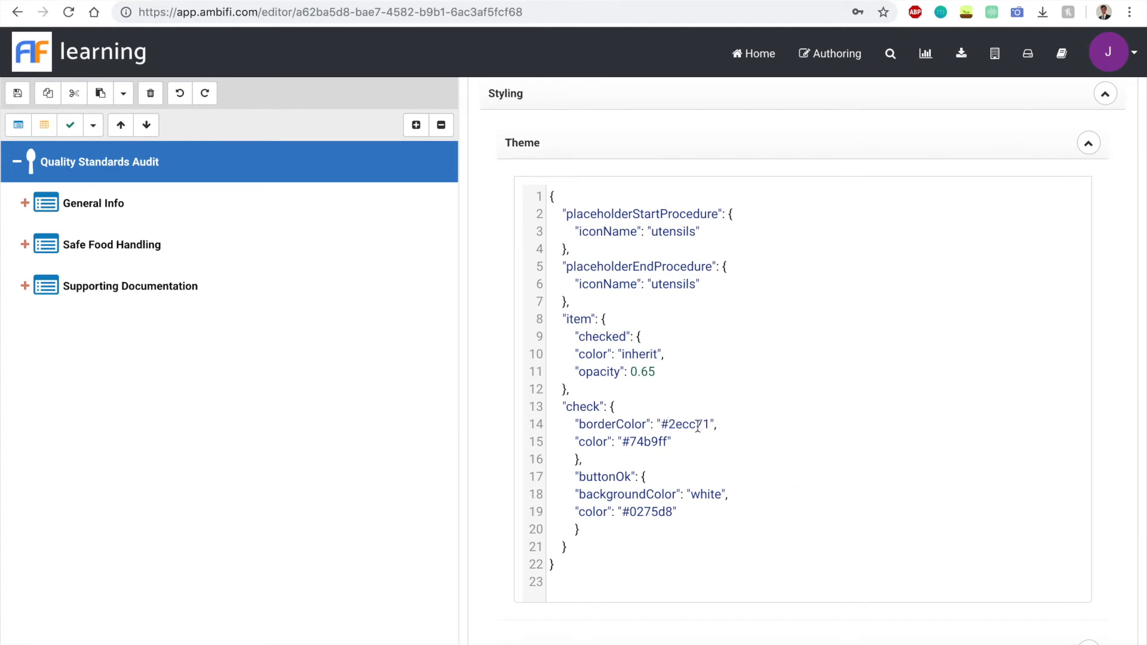
pyautogui.click(26, 204)
pyautogui.click(27, 204)
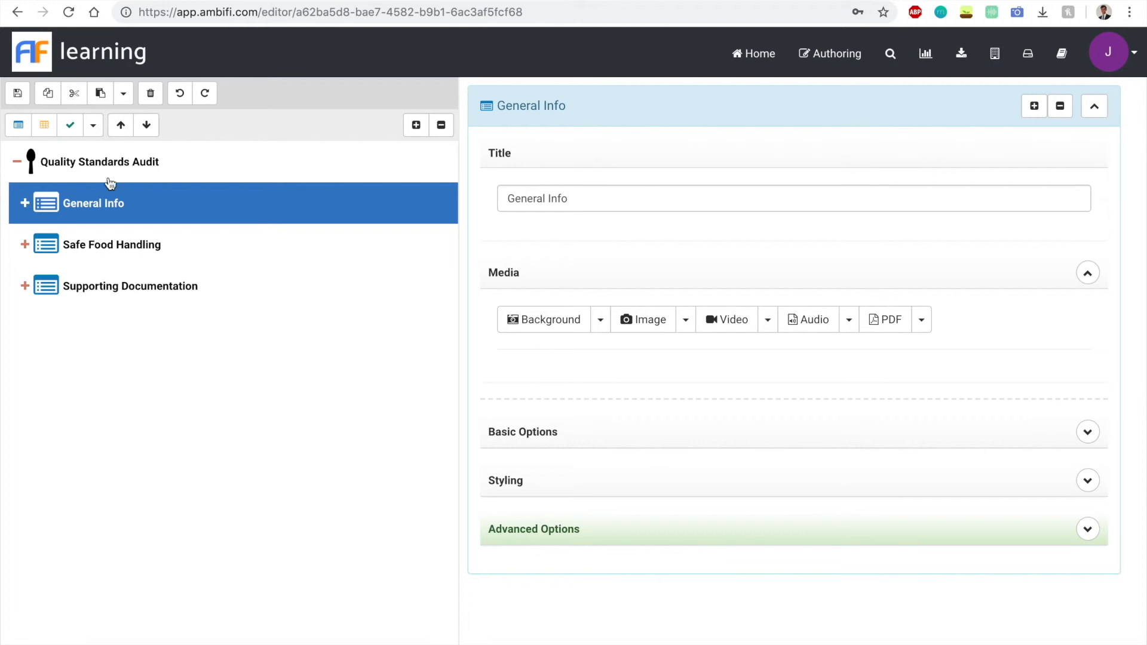
pyautogui.click(490, 1)
pyautogui.scroll(7, 657, 386)
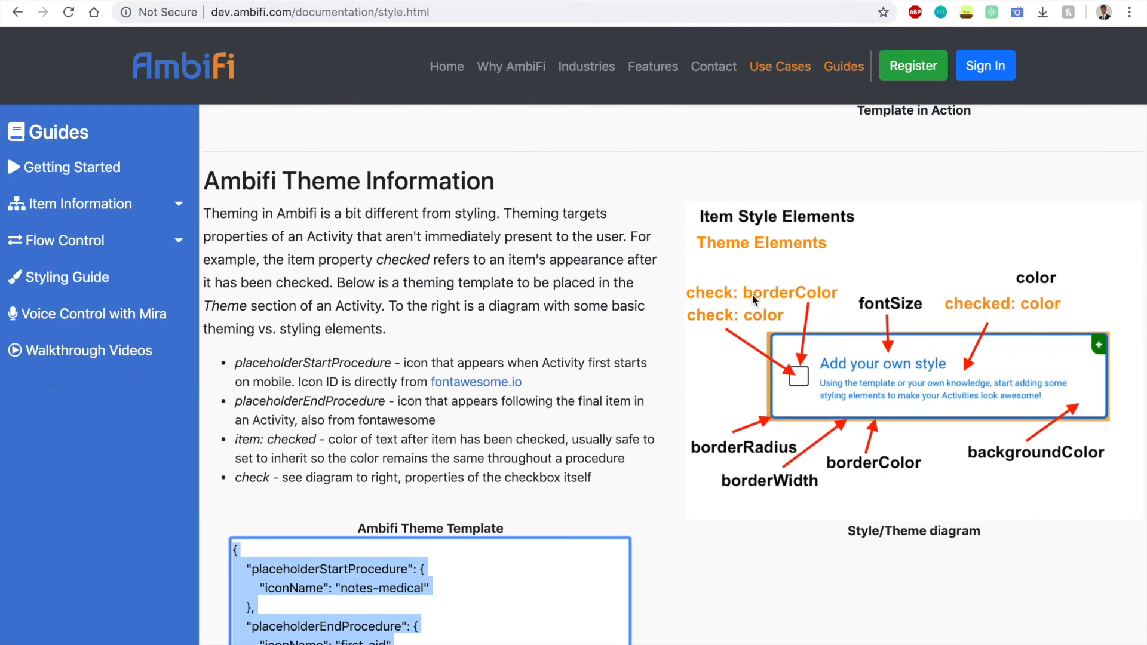
# Return to the editor, reselect the Quality Standards Audit activity and expand its Theme section under Styling.
pyautogui.click(346, 2)
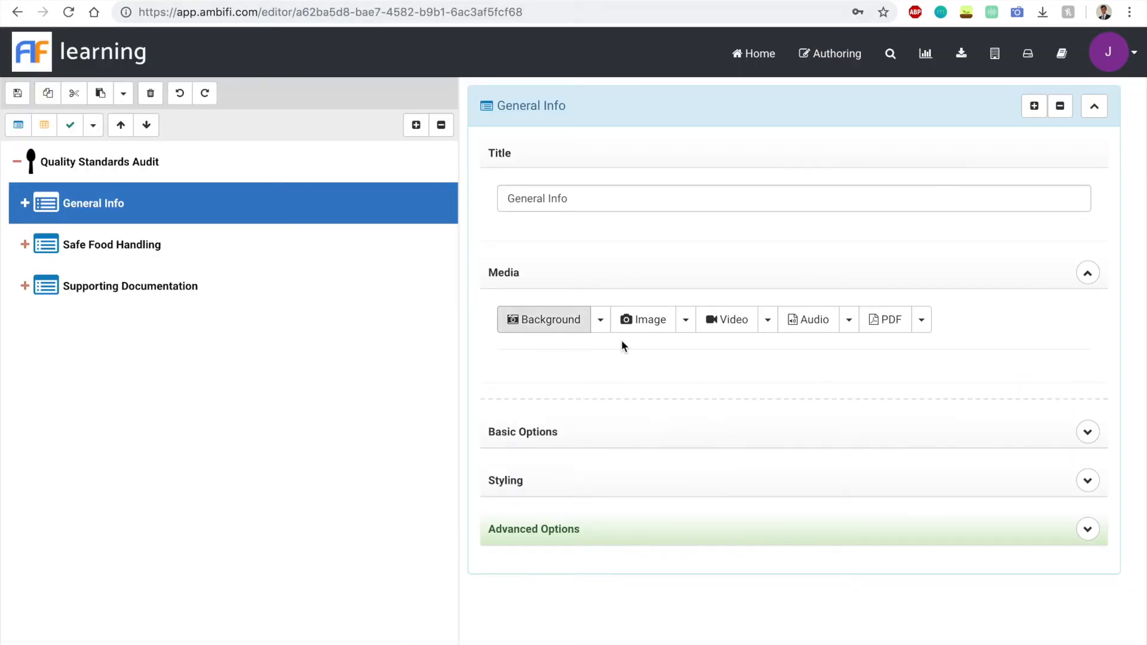
pyautogui.click(1088, 481)
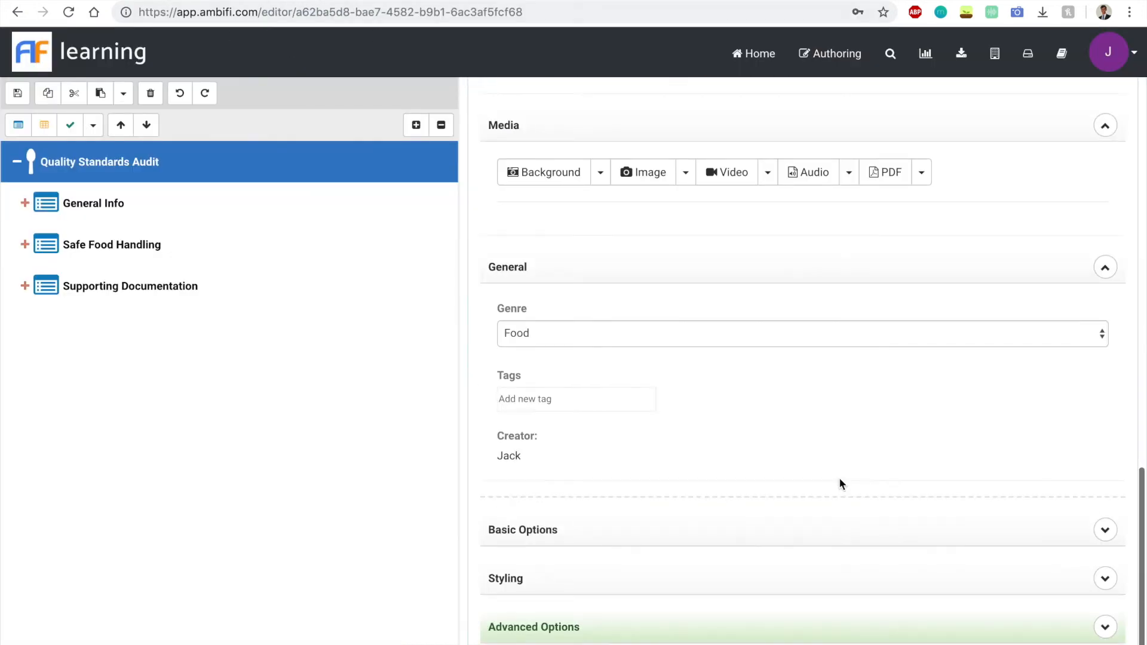
pyautogui.click(1104, 581)
pyautogui.scroll(-5, 1090, 582)
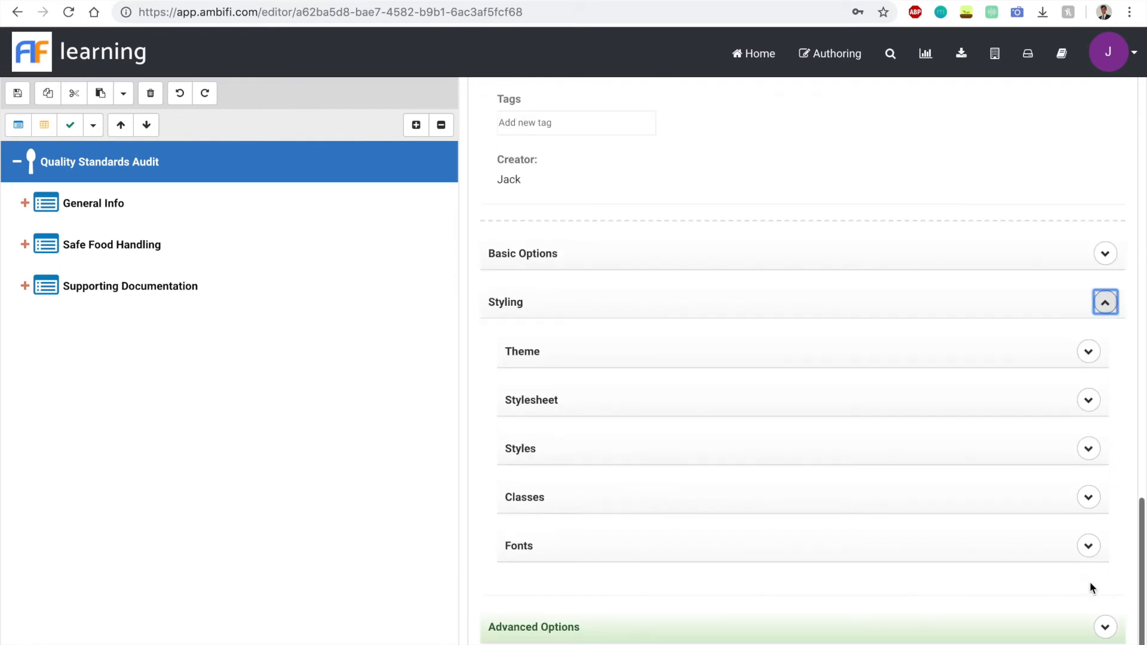
pyautogui.click(1096, 362)
pyautogui.scroll(-3, 1016, 394)
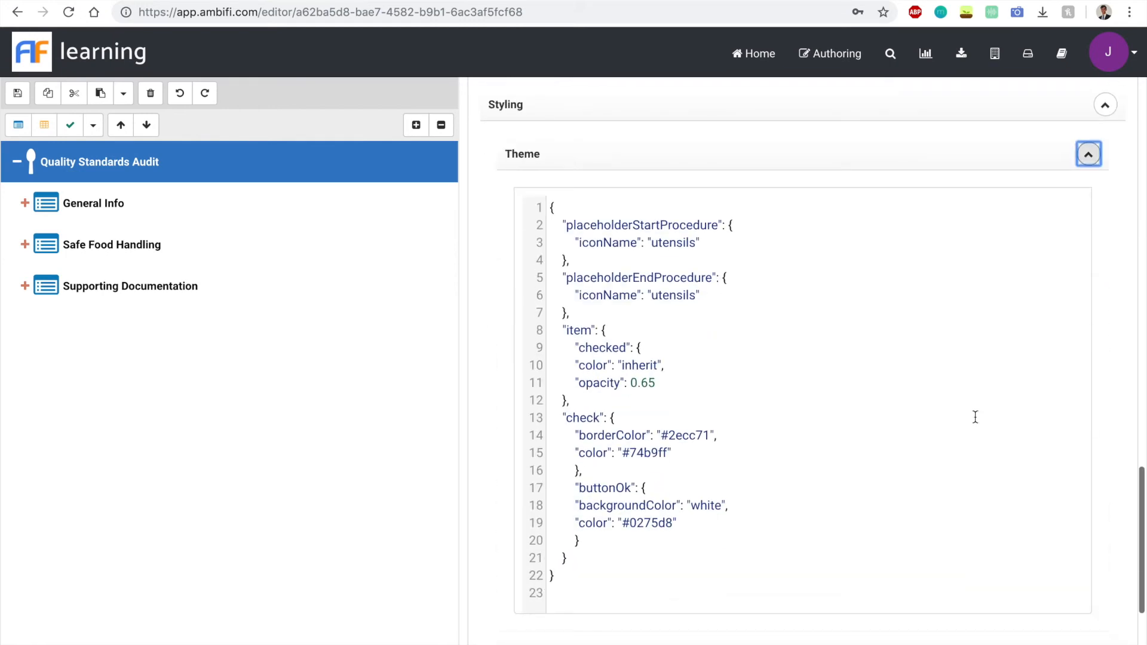
# Copy the item's backgroundColor #D9E8FF from the stylesheet and set it as the buttonOk backgroundColor in the theme.
pyautogui.click(722, 505)
pyautogui.scroll(-3, 721, 479)
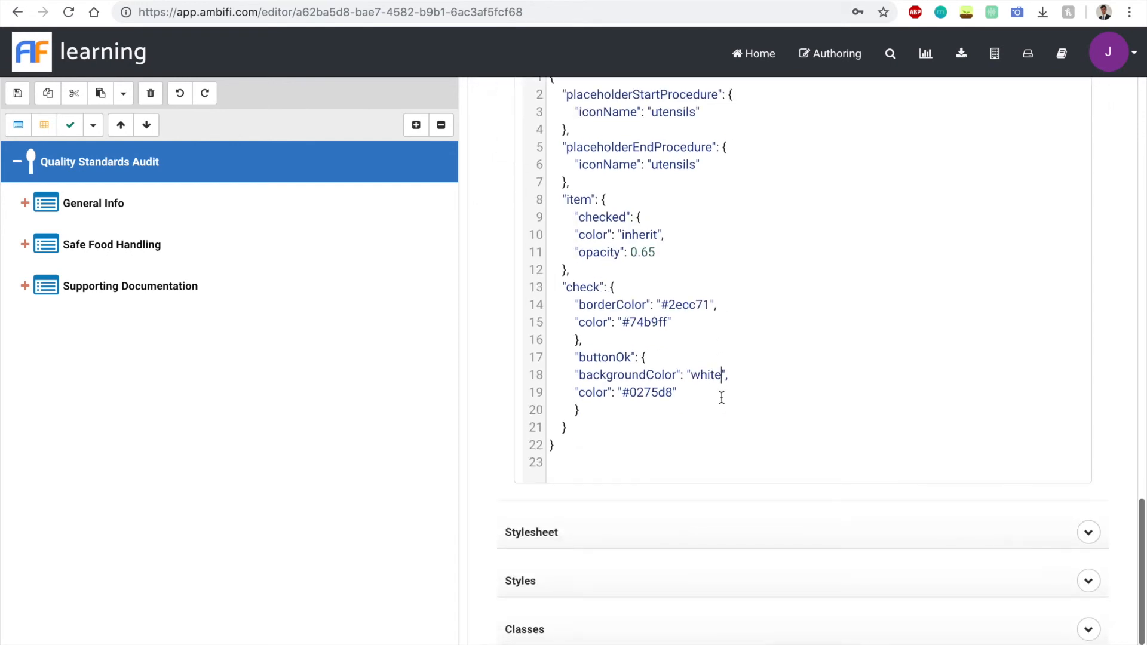
pyautogui.doubleClick(1097, 501)
pyautogui.click(1097, 498)
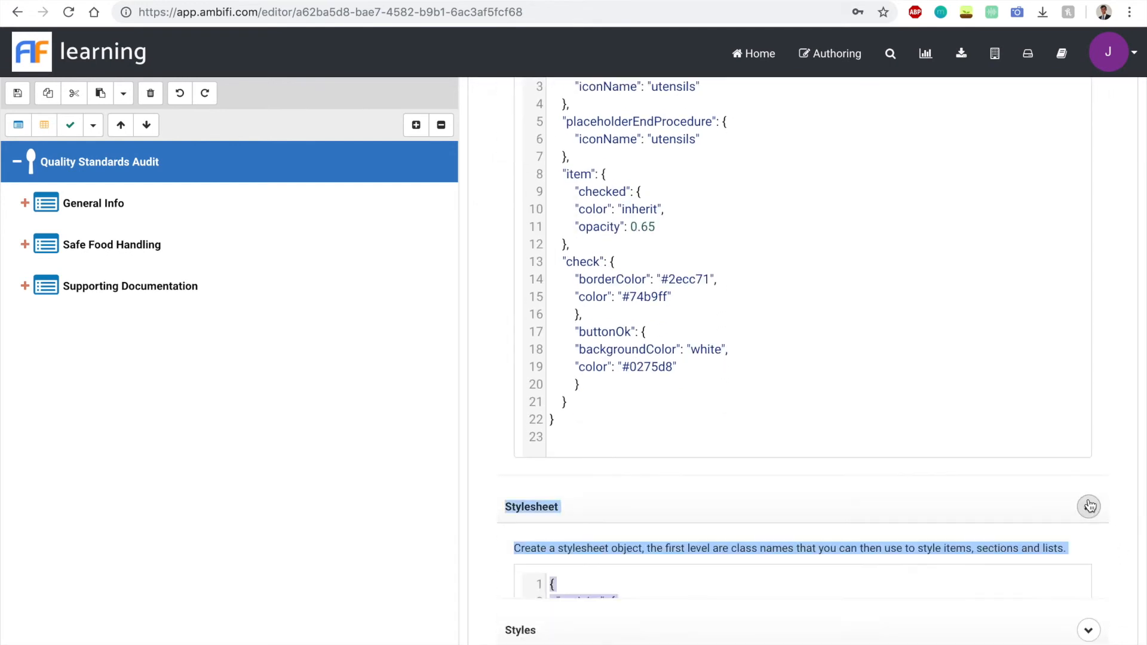
pyautogui.scroll(-4, 917, 557)
pyautogui.scroll(-3, 894, 545)
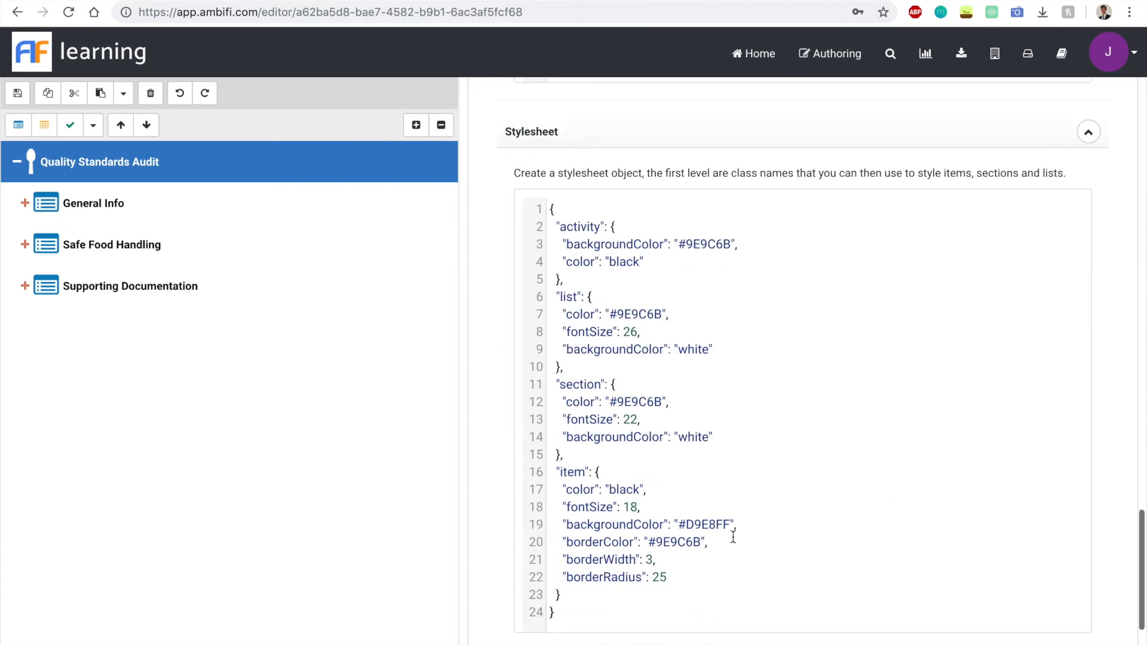
pyautogui.moveTo(730, 525); pyautogui.dragTo(680, 529)
pyautogui.hotkey('ctrl', 'c')
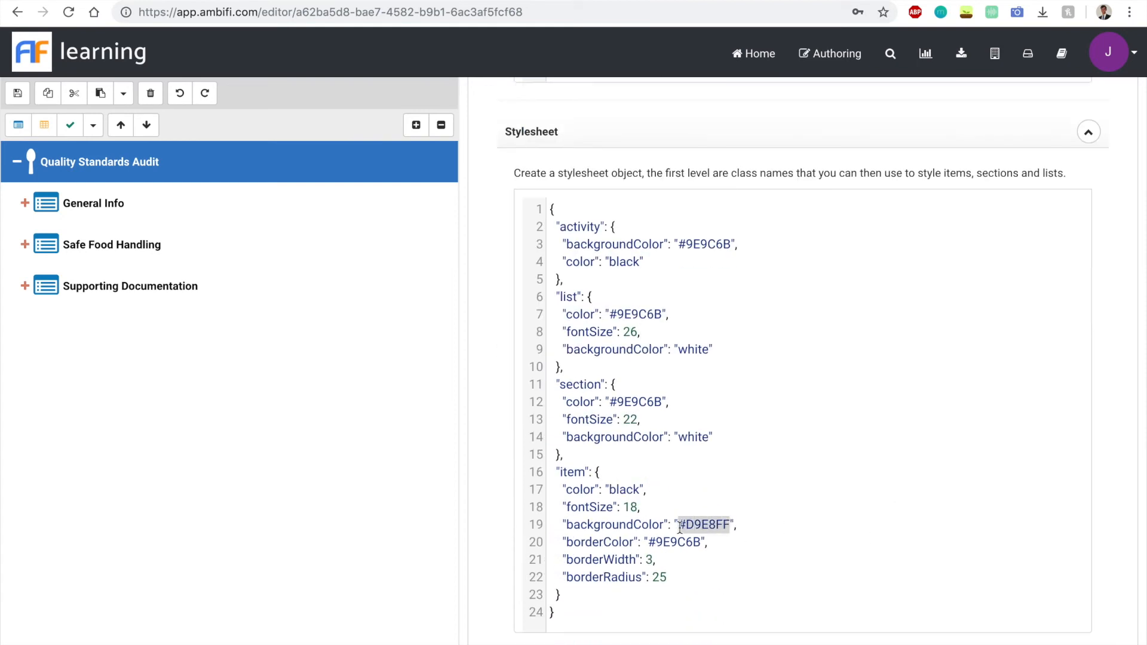
pyautogui.scroll(8, 680, 529)
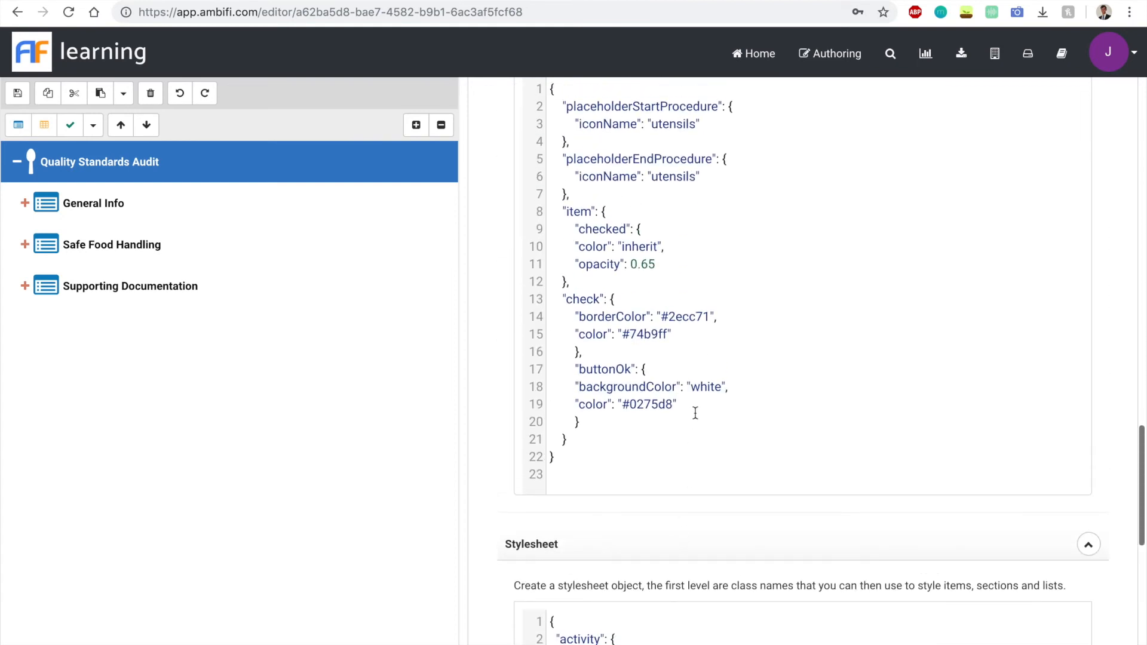
pyautogui.moveTo(722, 389); pyautogui.dragTo(621, 405)
pyautogui.hotkey('ctrl', 'v')
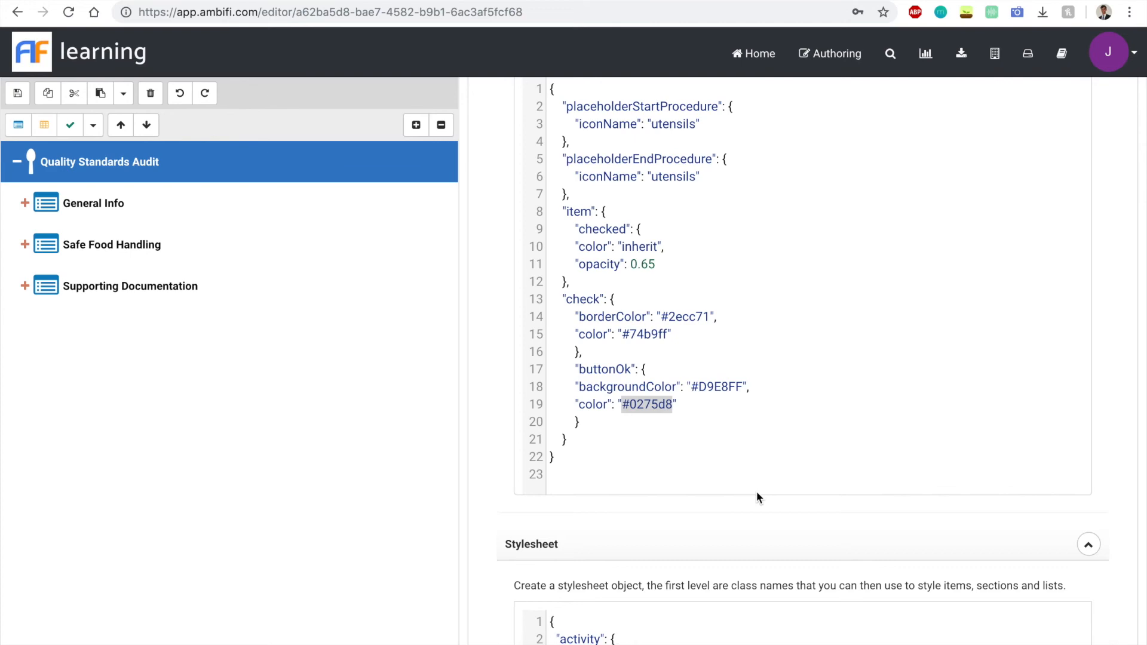
# Set the buttonOk color in the theme to "black" and save the Quality Standards Audit activity.
pyautogui.write('black')
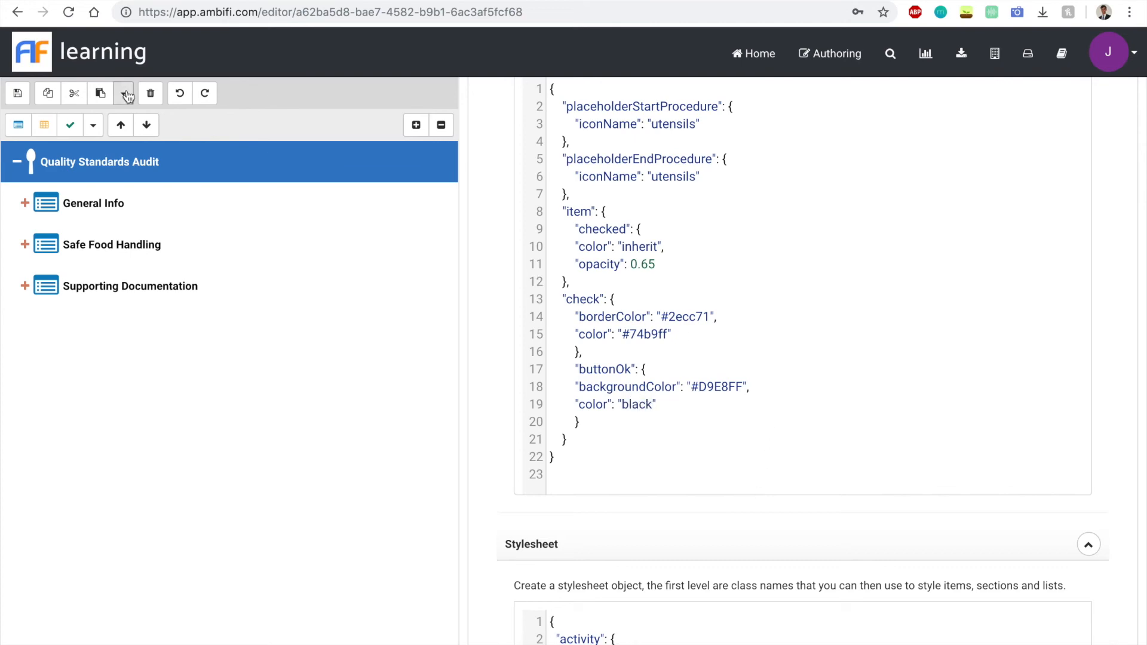
pyautogui.click(17, 94)
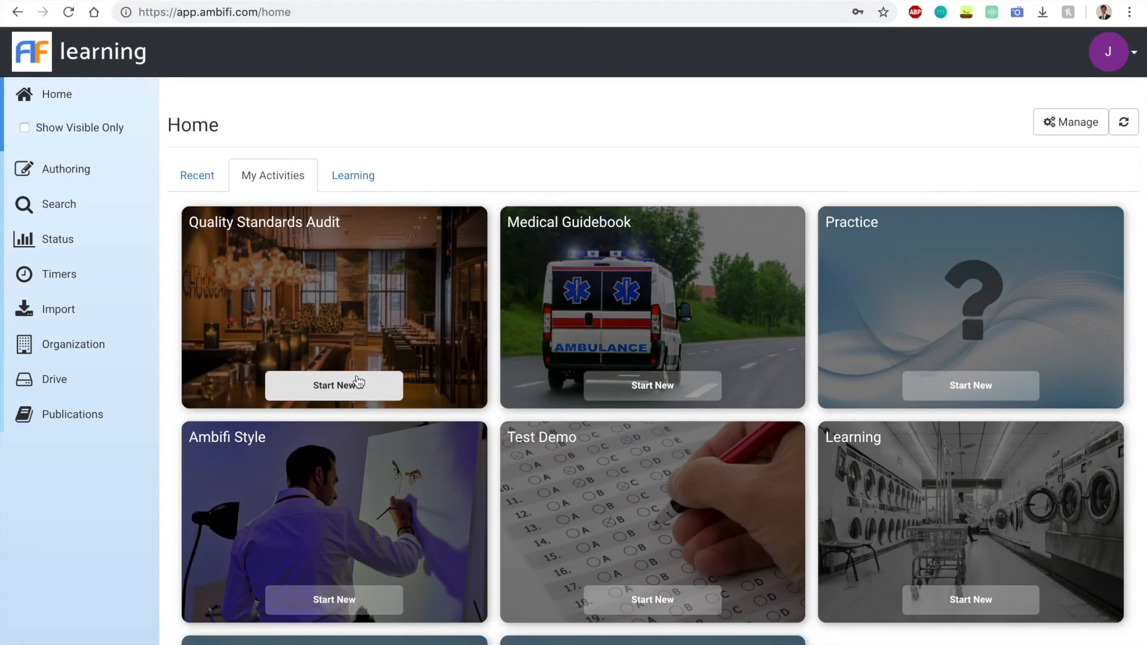
# Start a new Quality Standards Audit run from Home and confirm the Unit Name and additional audit team members items to test the OK button.
pyautogui.click(359, 384)
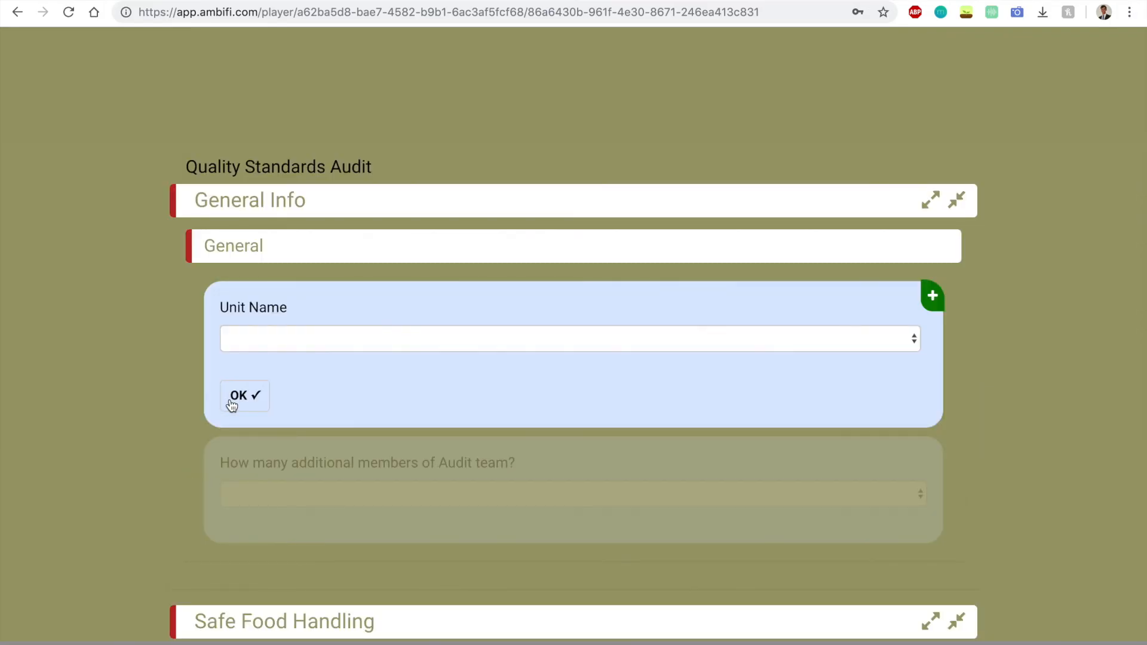
pyautogui.click(234, 404)
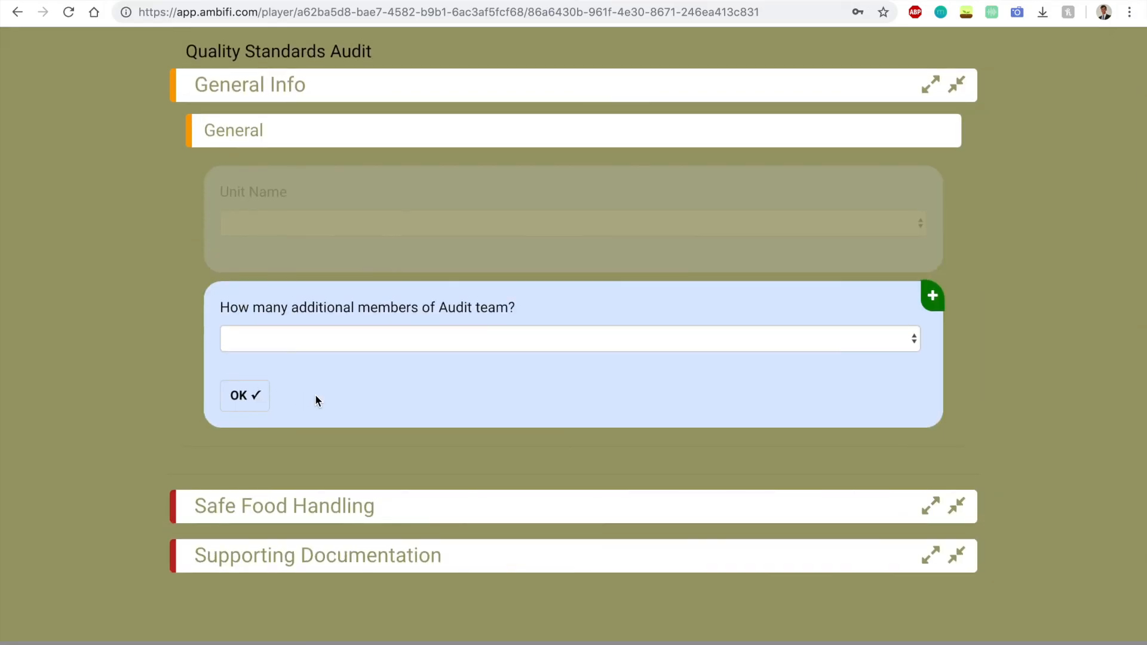
pyautogui.click(254, 399)
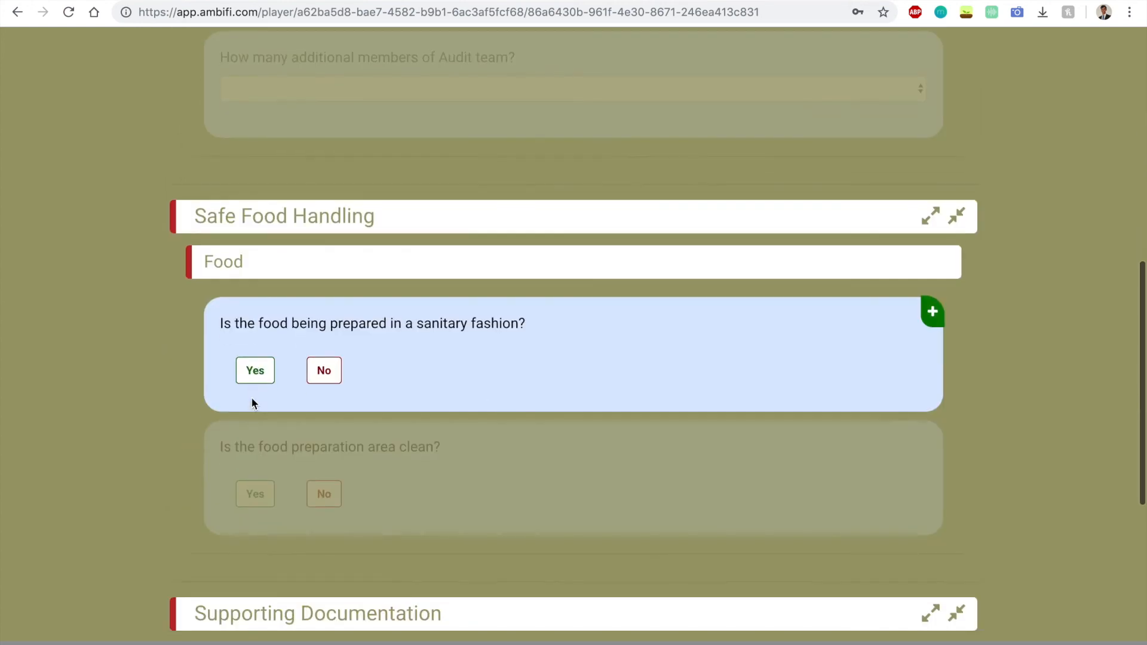
# Reactivate the additional audit team members item and examine the styling of the General Info section and its active and completed items.
pyautogui.scroll(5, 460, 364)
pyautogui.click(352, 307)
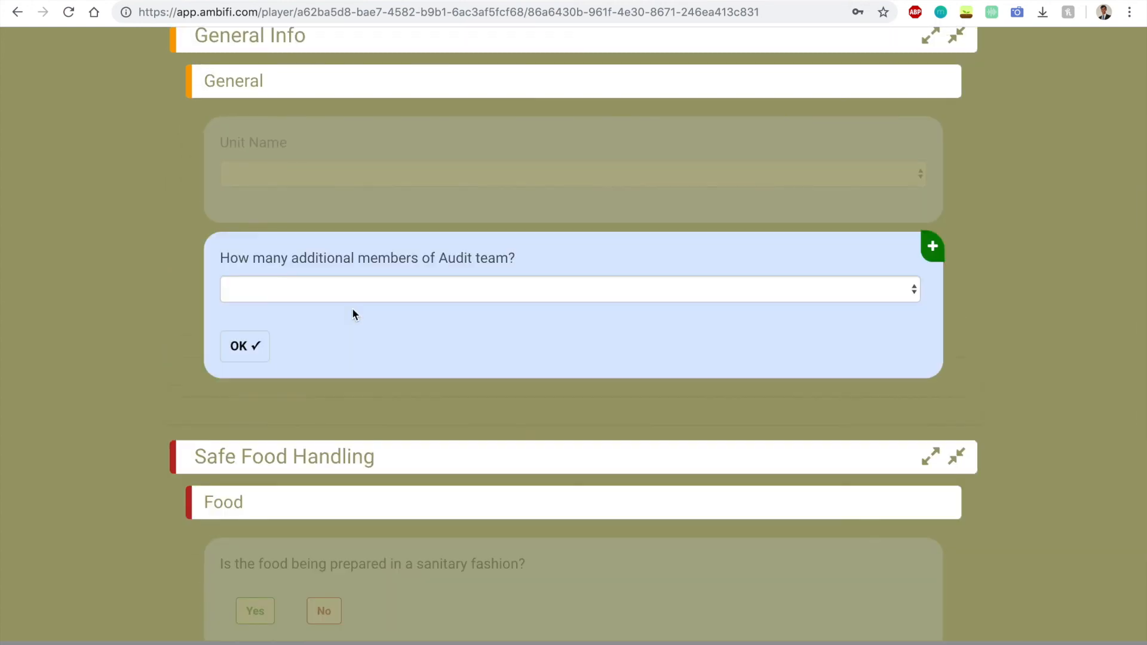
pyautogui.scroll(3, 392, 289)
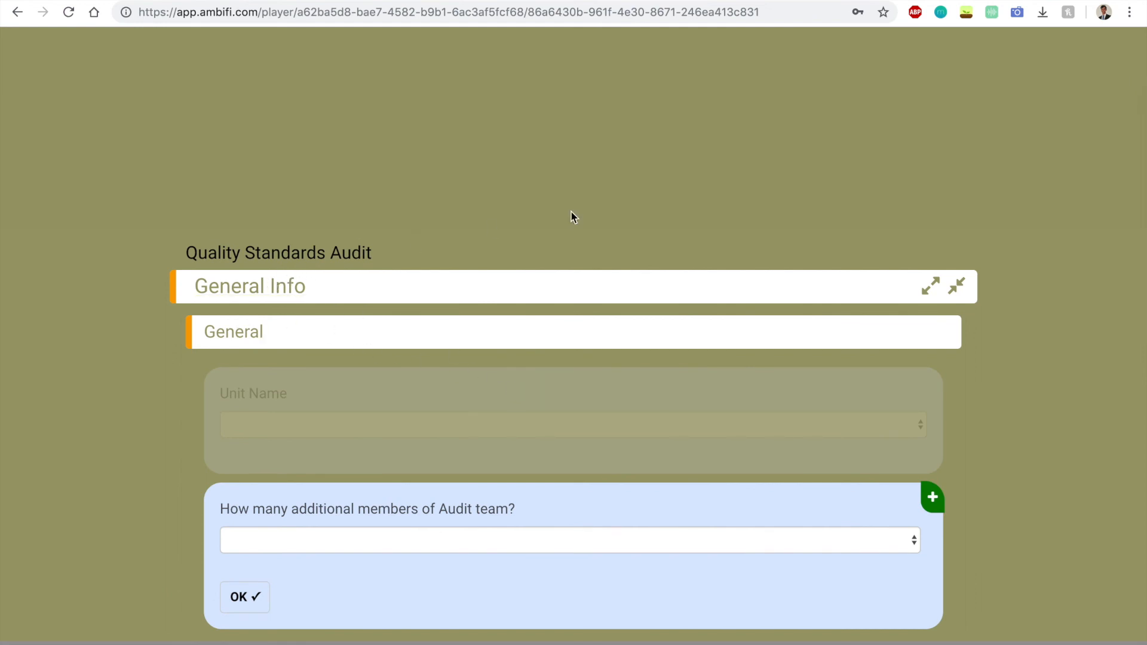
pyautogui.scroll(-3, 760, 387)
pyautogui.scroll(2, 760, 387)
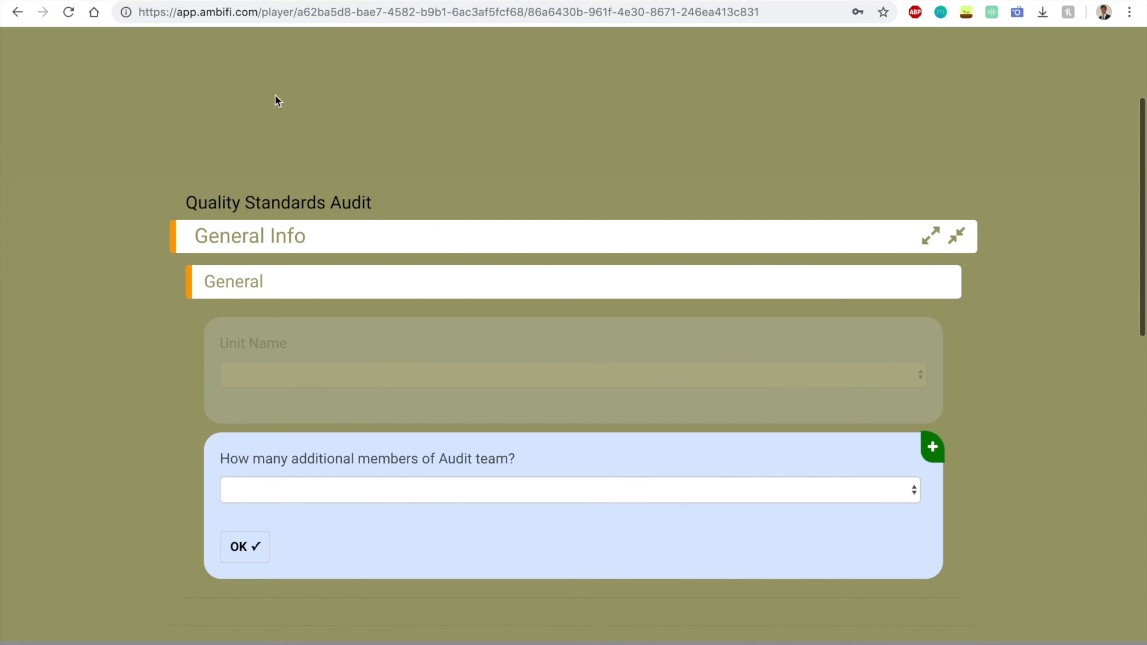